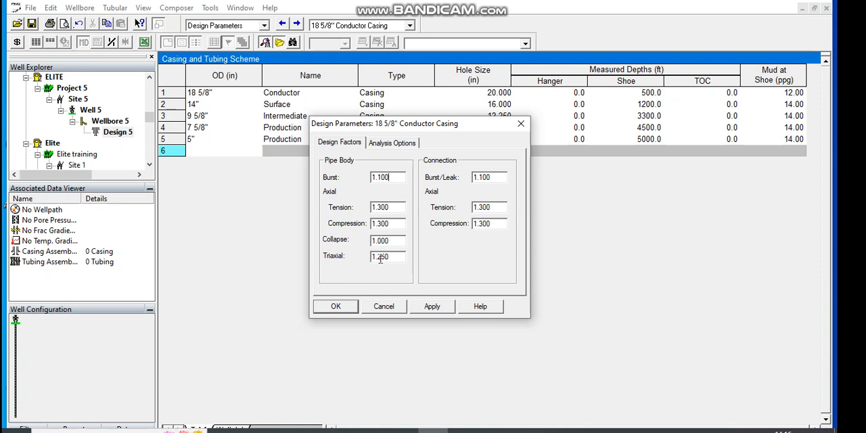
Step: Apply and accept the default design factors for the 18 5/8" conductor casing
click(437, 308)
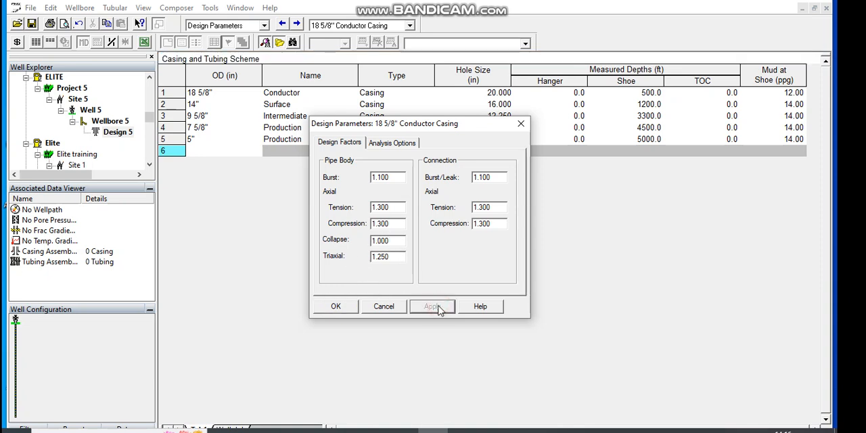
click(336, 306)
Step: In the conductor casing's initial conditions, enable tail slurry density and applied surface pressure, and set the slackoff force to 6 lbf
click(297, 24)
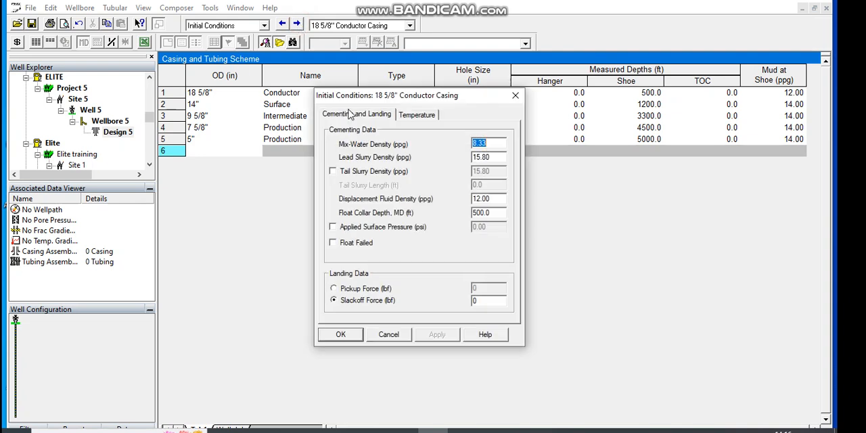
click(334, 172)
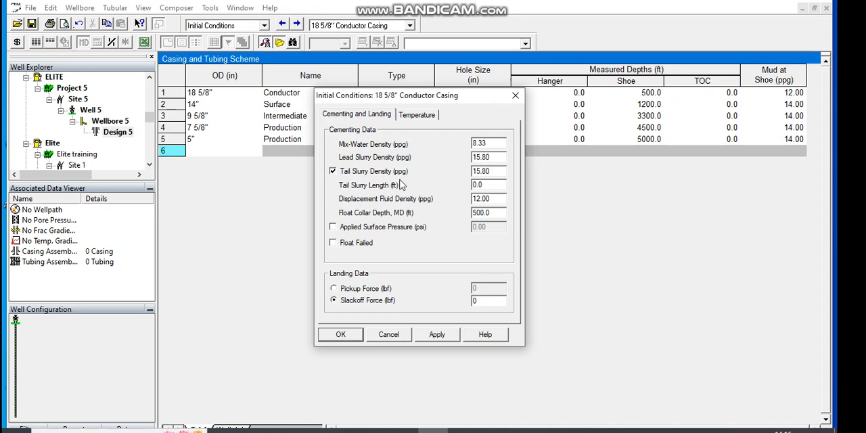
click(332, 228)
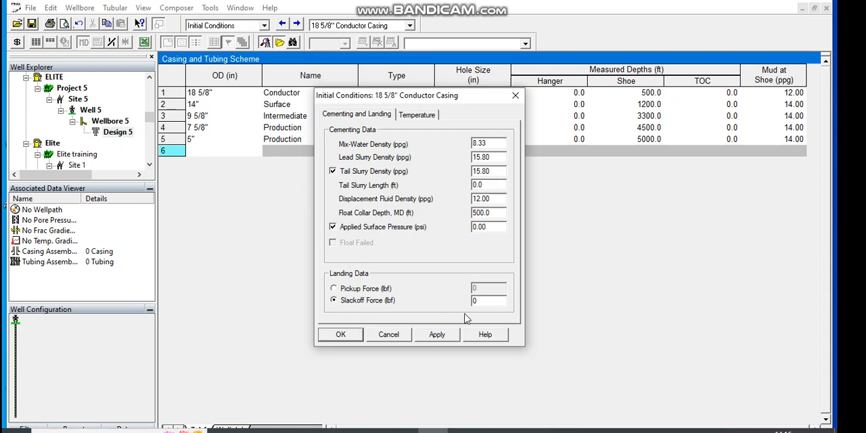
click(483, 302)
text(6)
click(403, 117)
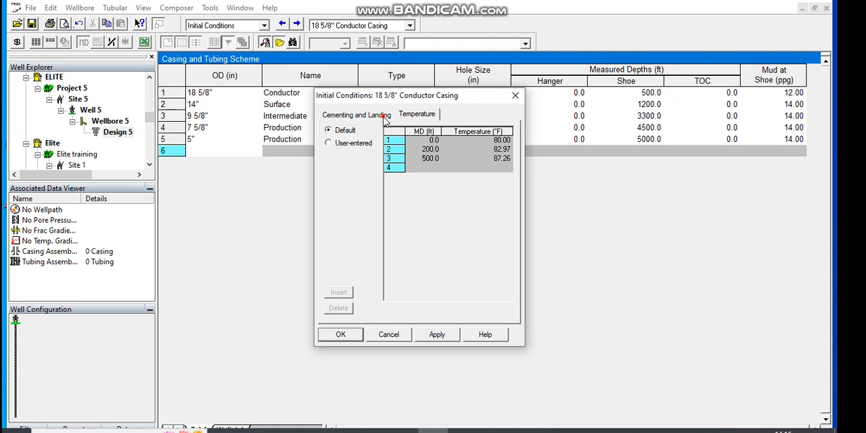
click(386, 115)
click(450, 336)
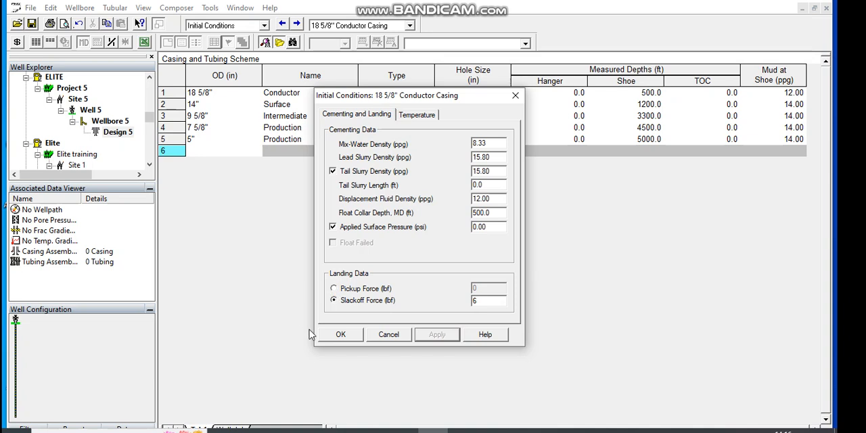
click(341, 334)
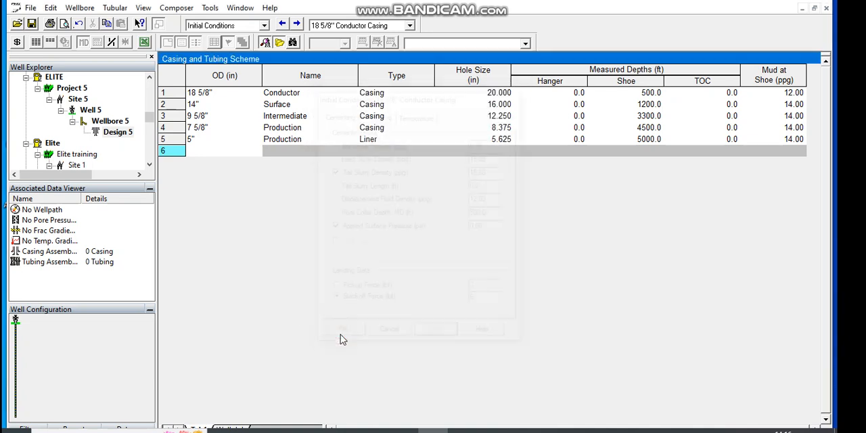
Step: Add a tool passage entry for the conductor casing with an OD of 20 in and a length of 500 ft
click(298, 25)
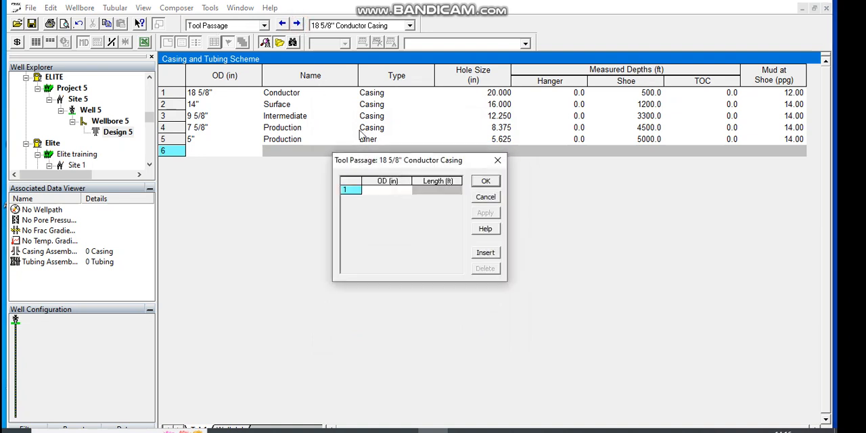
click(395, 191)
text(4)
click(437, 193)
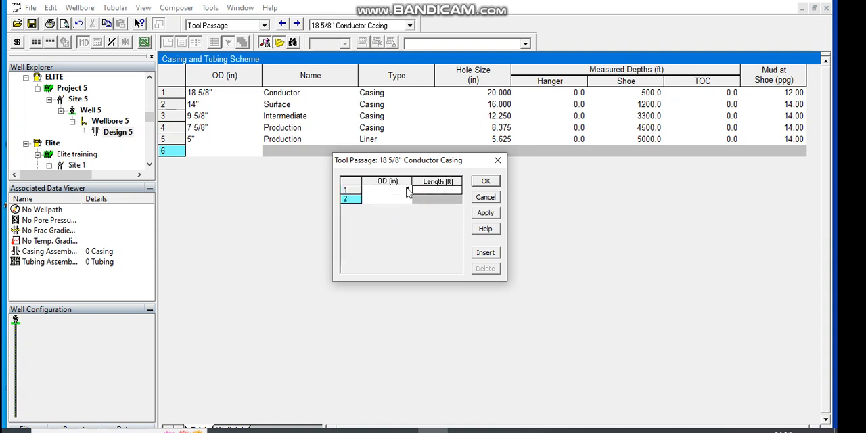
click(408, 192)
key(BackSpace)
text(20)
click(419, 191)
text(500)
click(485, 214)
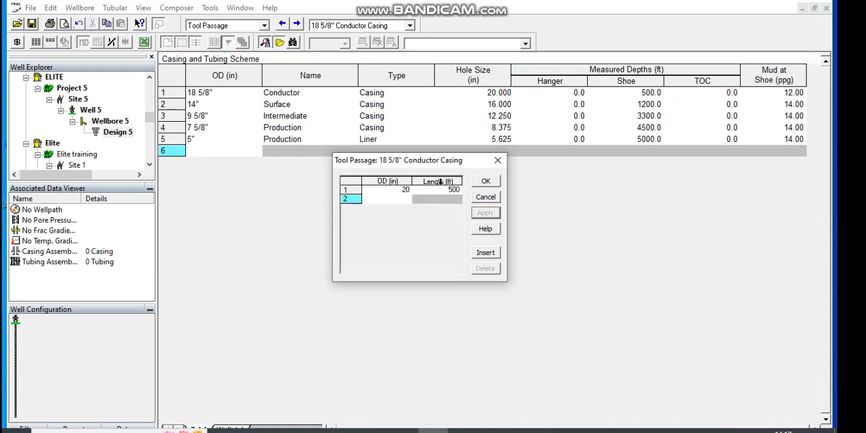
click(489, 184)
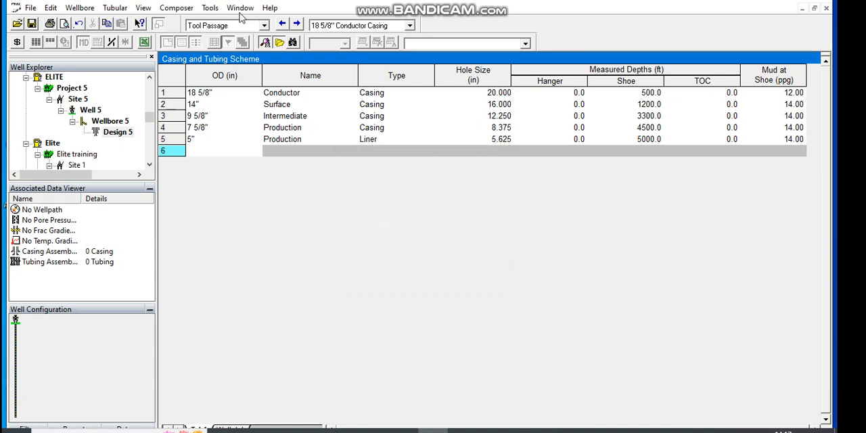
Step: Enable all ten drilling loads, from Displacement to Gas through Gas over Mud Ratio, in the conductor casing's burst loads and apply them
click(297, 24)
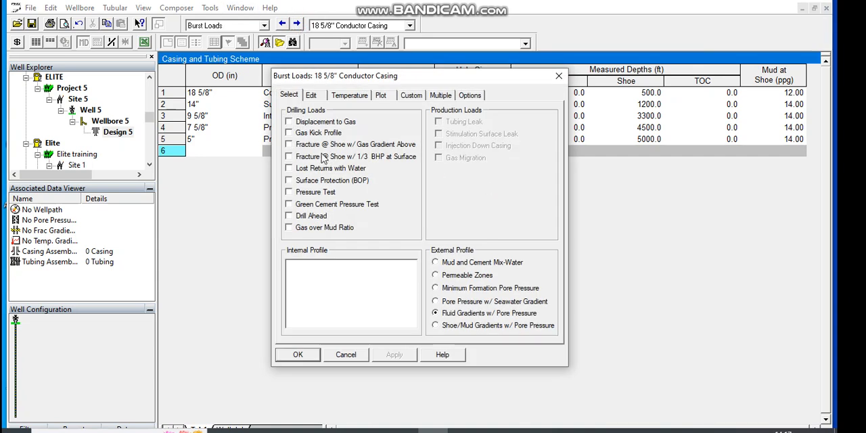
click(290, 122)
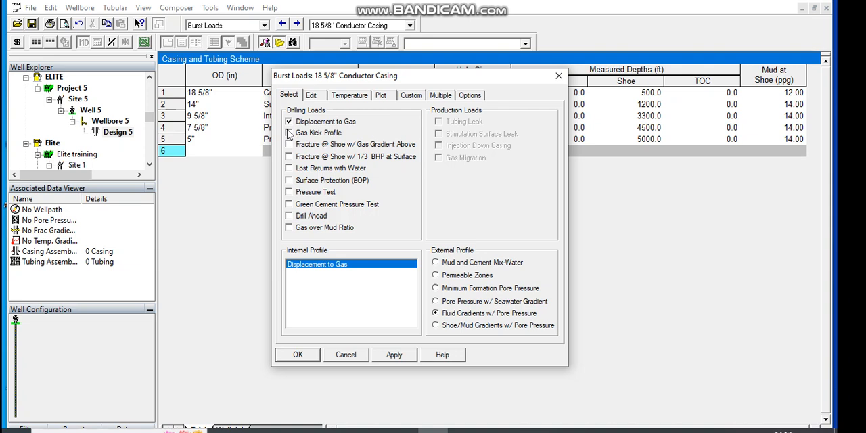
click(290, 133)
click(290, 144)
click(290, 156)
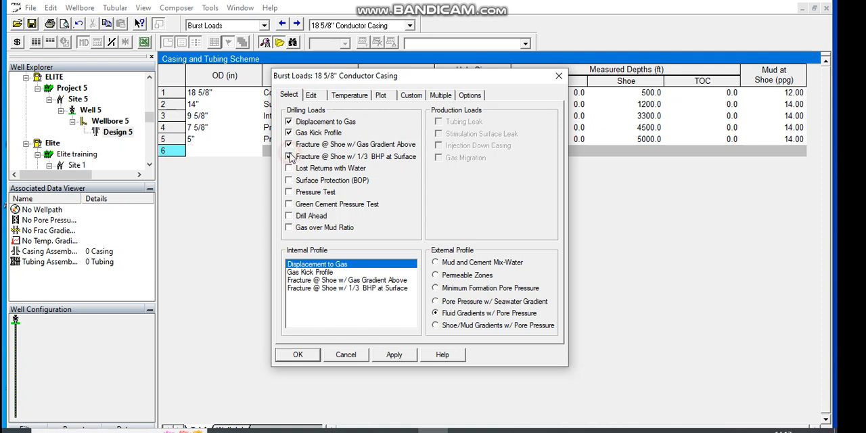
click(289, 168)
click(290, 181)
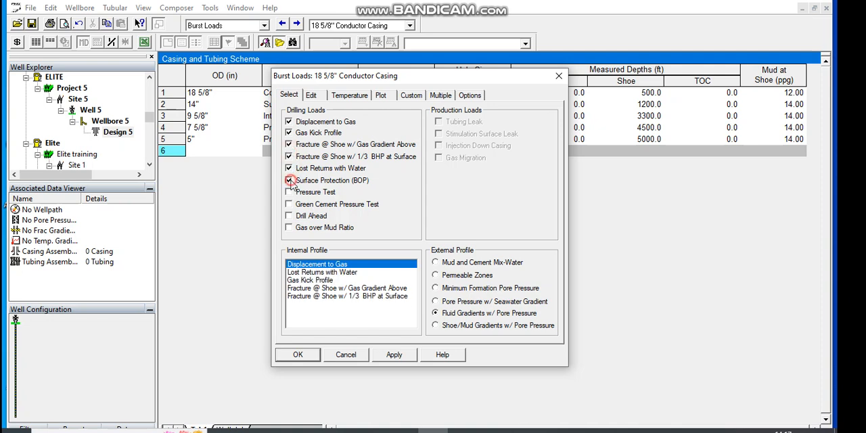
click(289, 192)
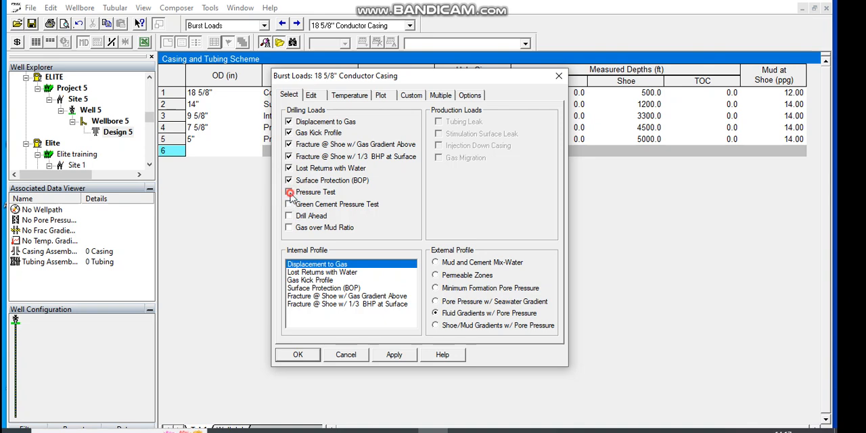
click(289, 205)
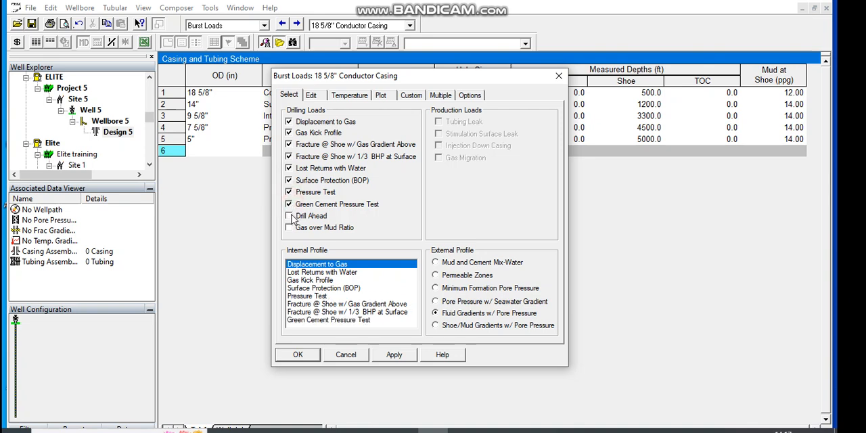
click(293, 228)
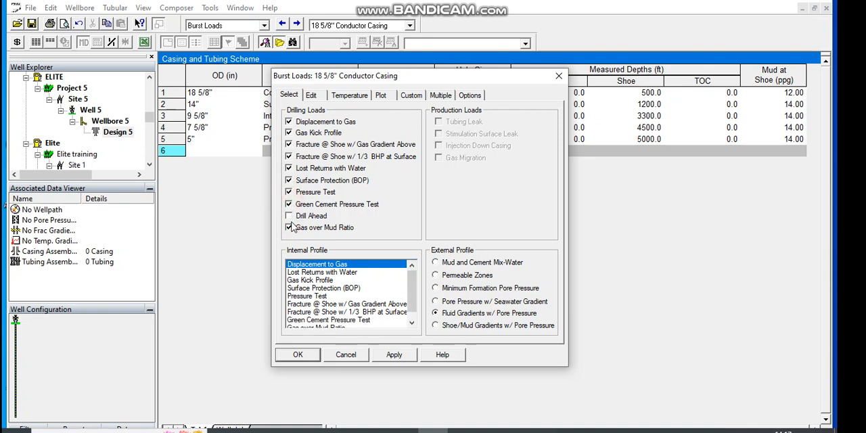
click(290, 215)
click(395, 354)
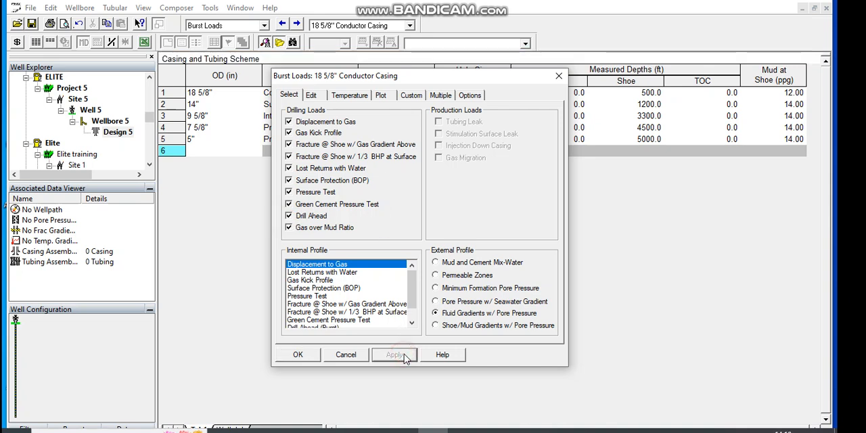
click(437, 263)
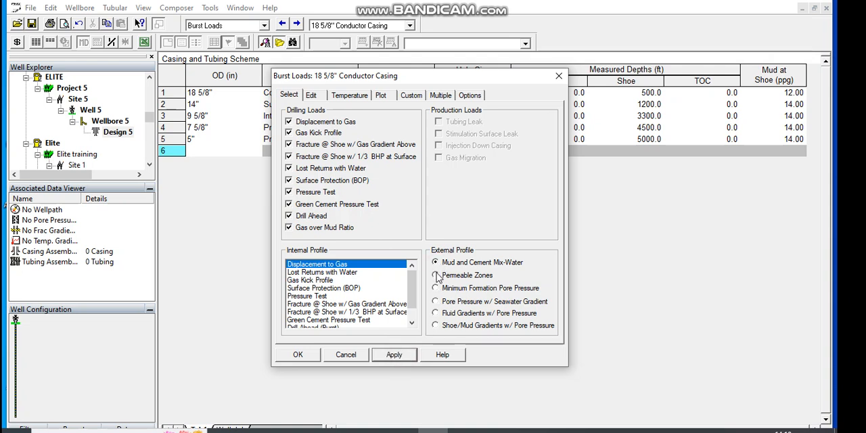
click(436, 275)
click(436, 313)
click(398, 353)
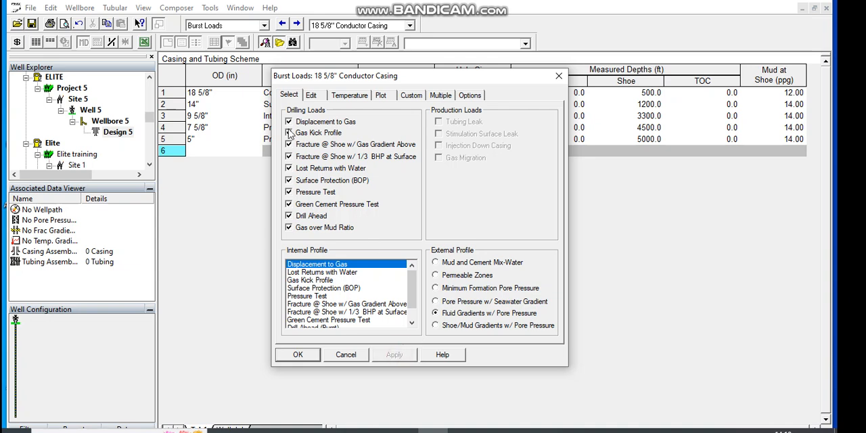
Step: Review the Displacement to Gas parameters, temperatures and pressure plot, and accept the conductor casing's burst loads
click(315, 97)
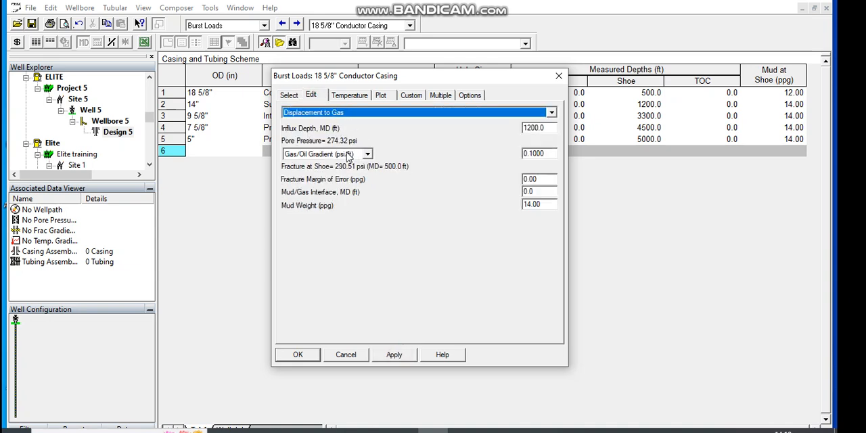
click(349, 96)
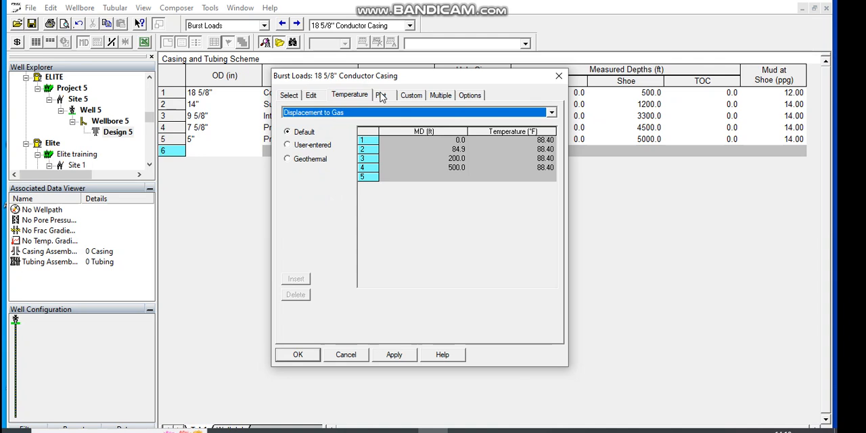
click(381, 96)
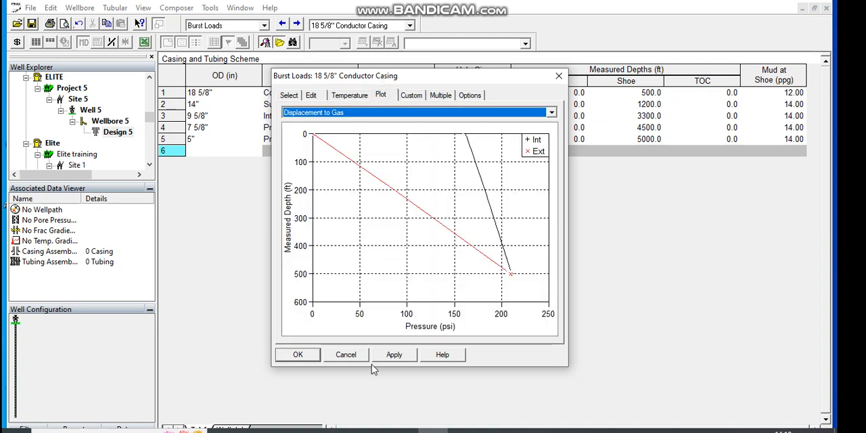
click(398, 359)
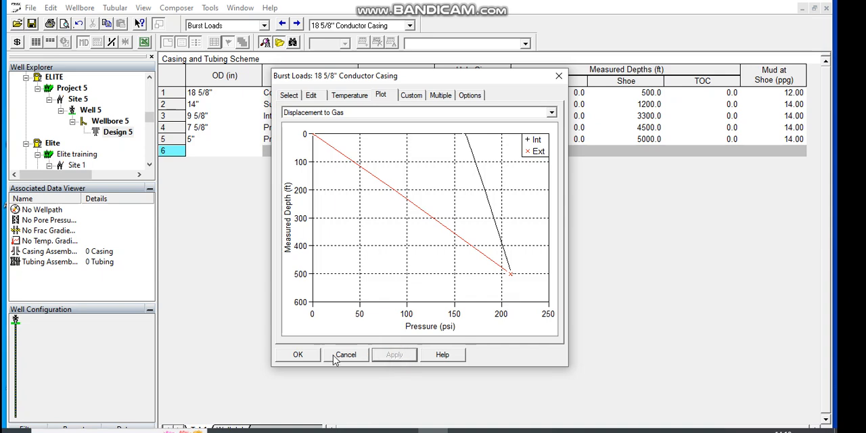
click(298, 355)
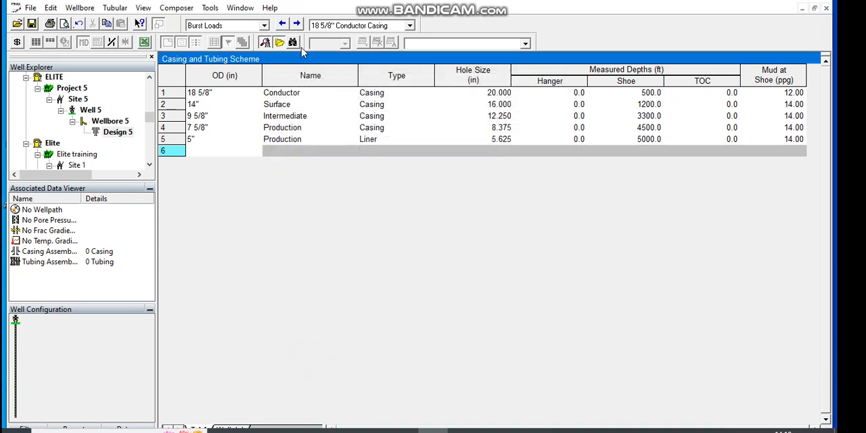
Step: Enable all five drilling loads, from Full/Partial Evacuation through Collapse (WCST), in the conductor casing's collapse loads and apply them
click(297, 25)
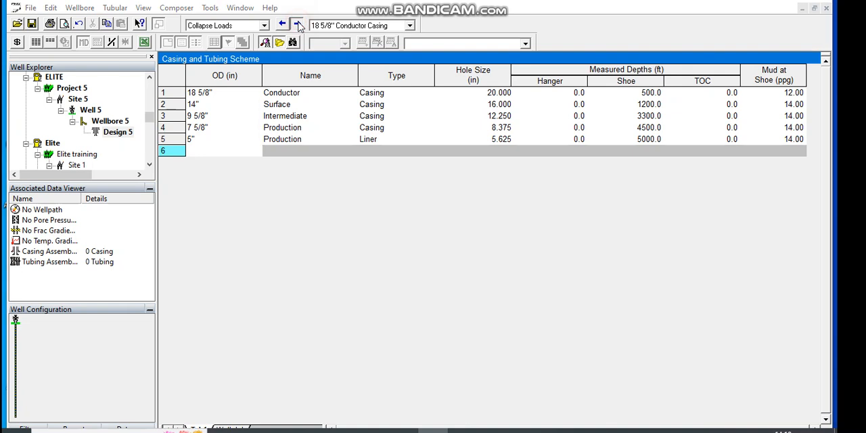
click(286, 147)
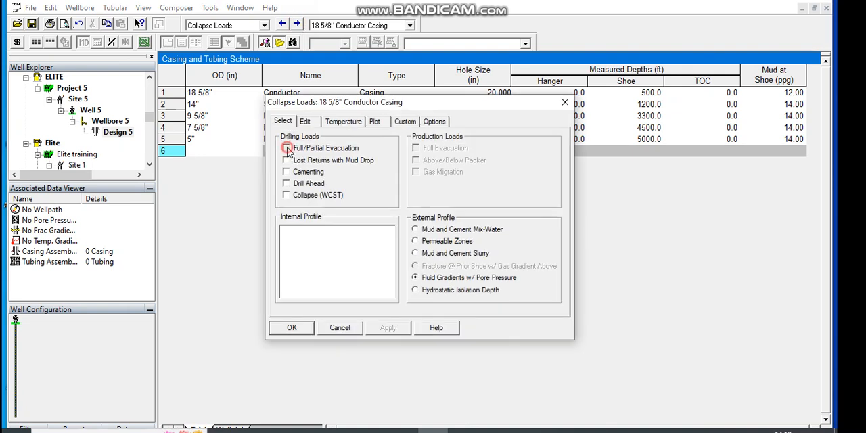
click(287, 161)
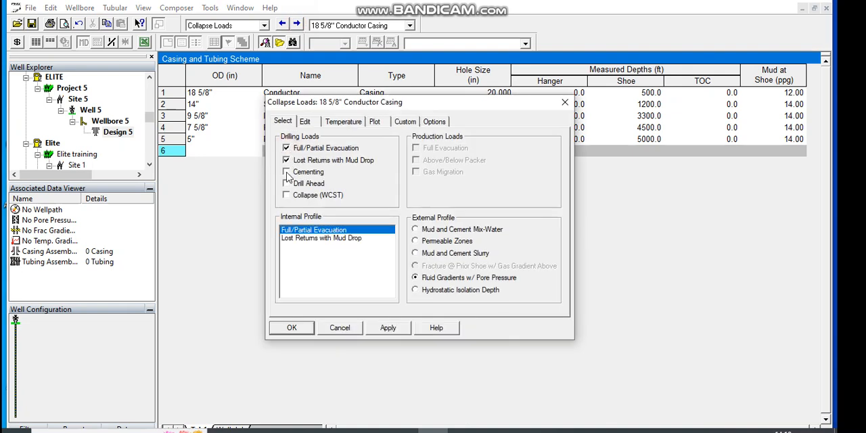
click(286, 172)
click(287, 184)
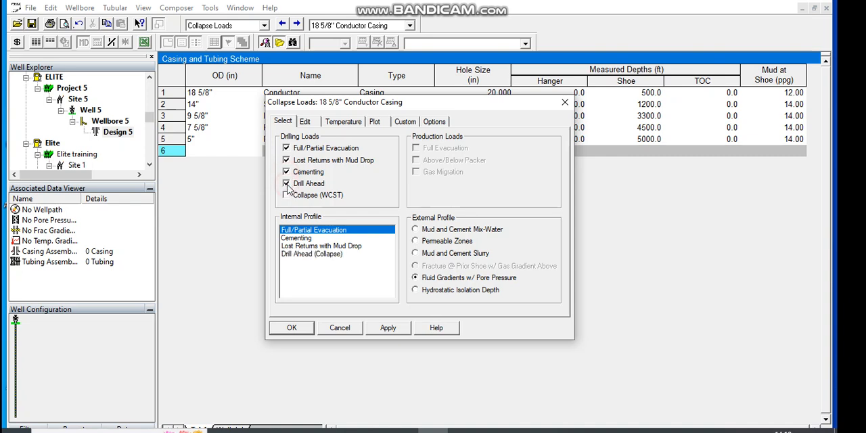
click(286, 195)
click(384, 328)
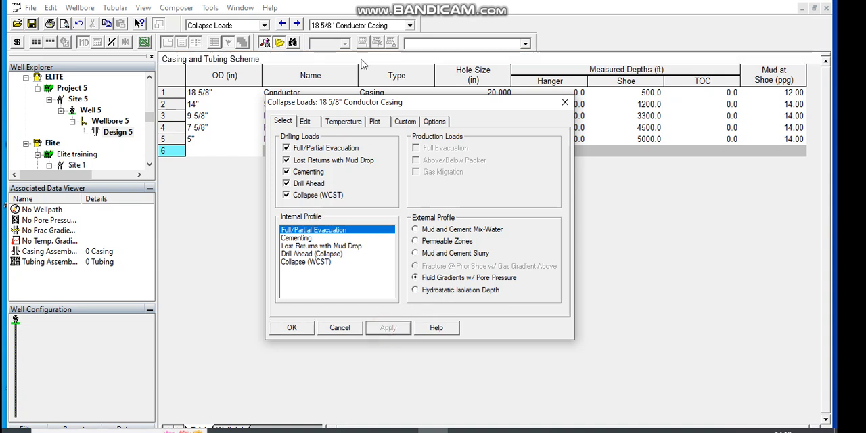
Step: Review the Full/Partial Evacuation mud settings, temperatures and pressure plot, and apply the collapse load settings
click(320, 126)
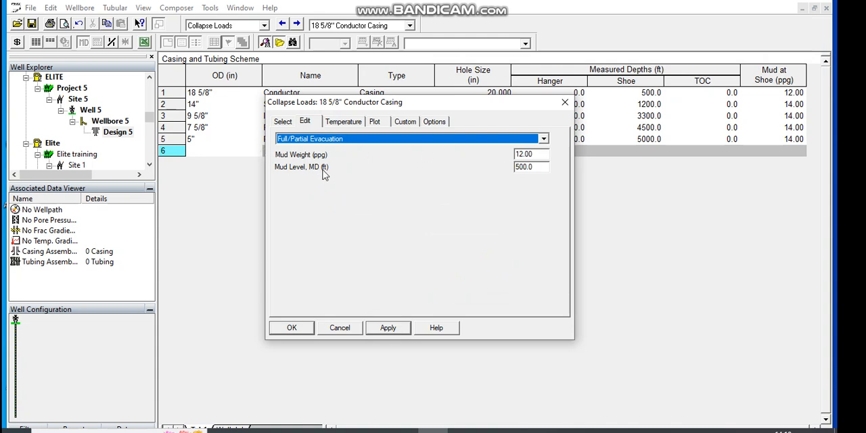
click(333, 121)
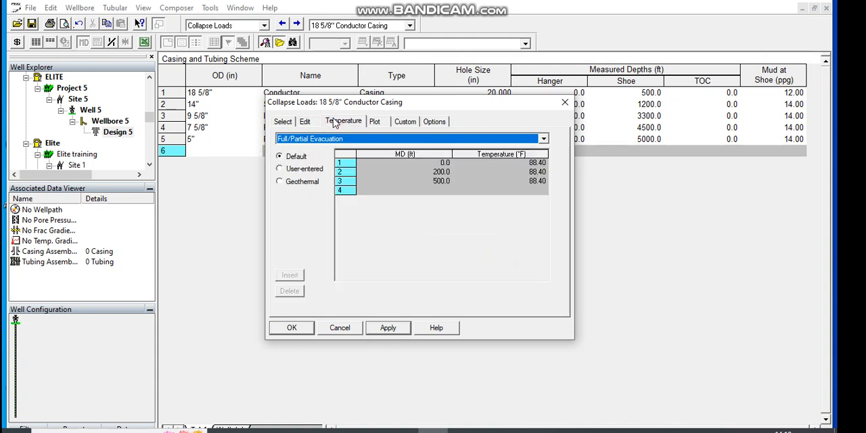
click(376, 125)
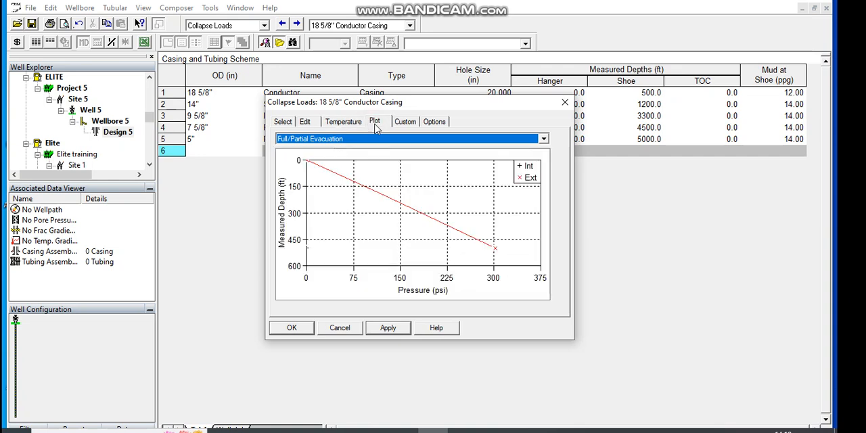
click(406, 328)
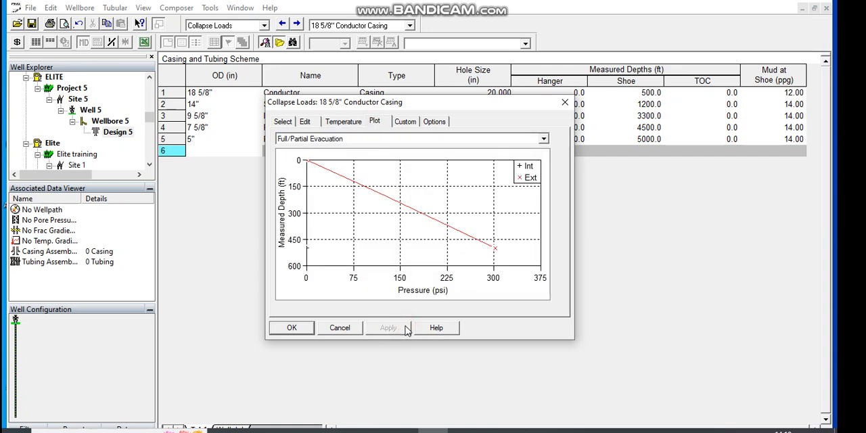
Step: Accept the conductor casing's collapse loads and enable all six axial loads, from Running in Hole through Service Loads
click(291, 328)
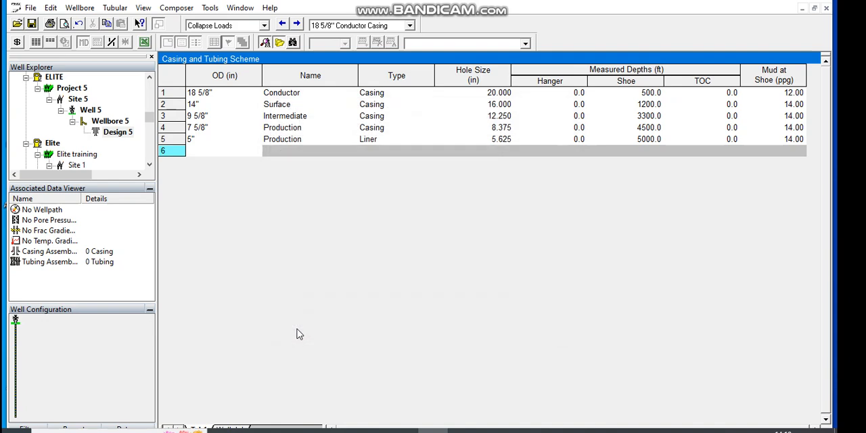
click(297, 25)
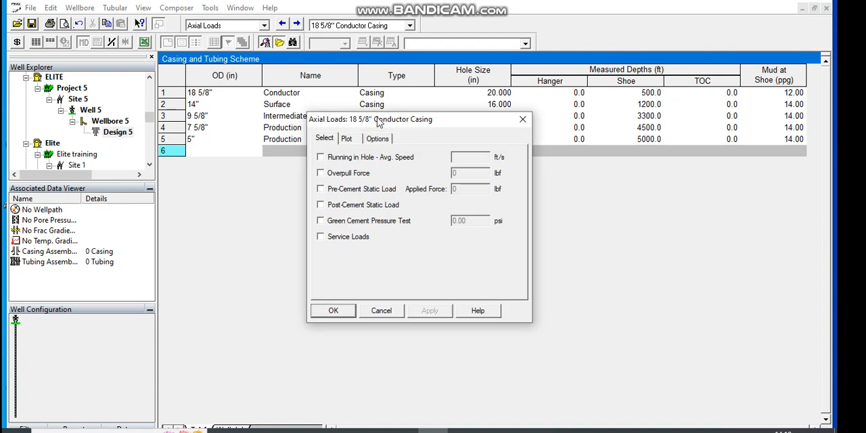
click(320, 157)
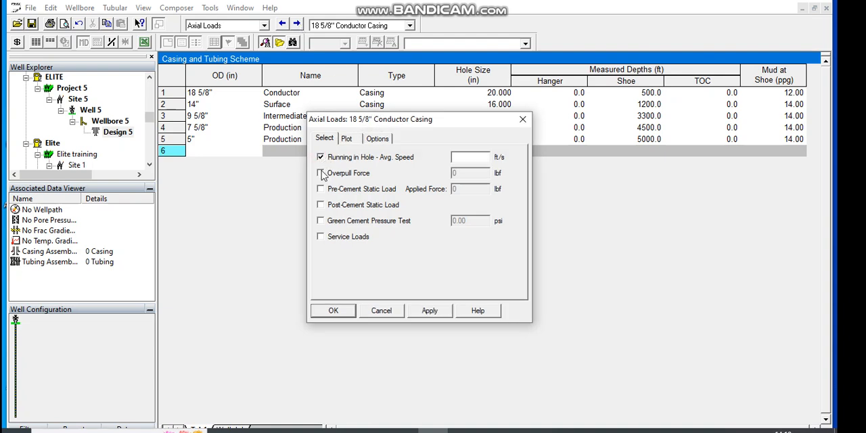
click(321, 173)
click(321, 189)
click(322, 206)
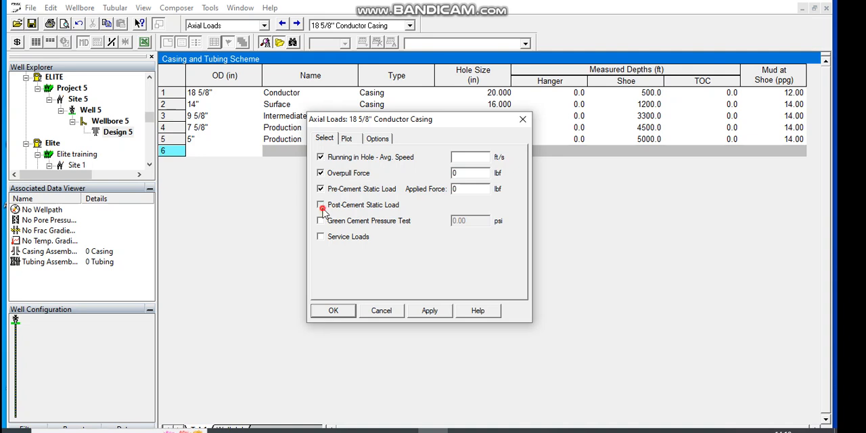
click(321, 222)
click(321, 237)
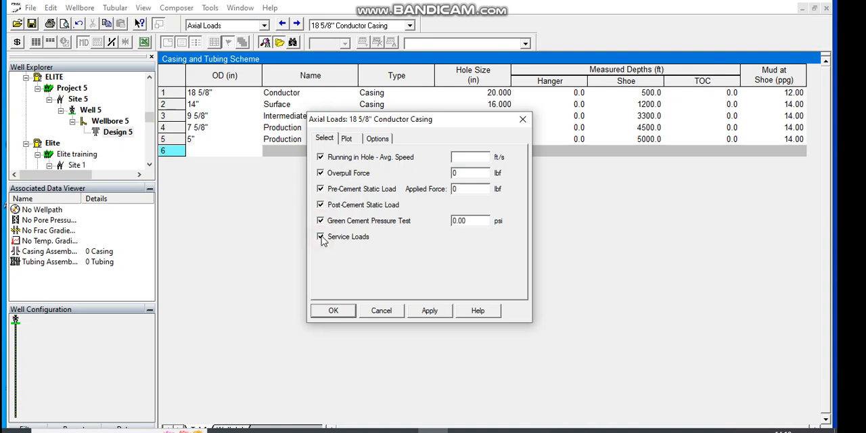
Step: Set the axial loads to 10 ft/s running speed, 200 lbf overpull, 350 lbf pre-cement force and 1000 psi green cement test, and apply them
click(479, 157)
click(463, 174)
text(000)
click(459, 189)
text(3)
click(468, 221)
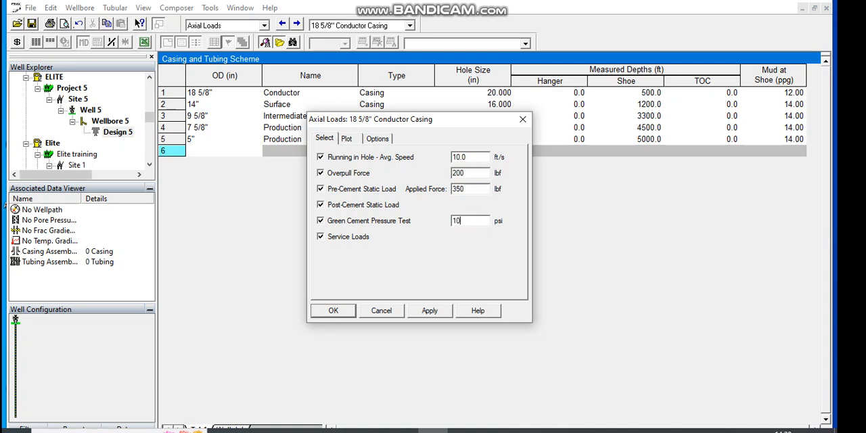
click(430, 311)
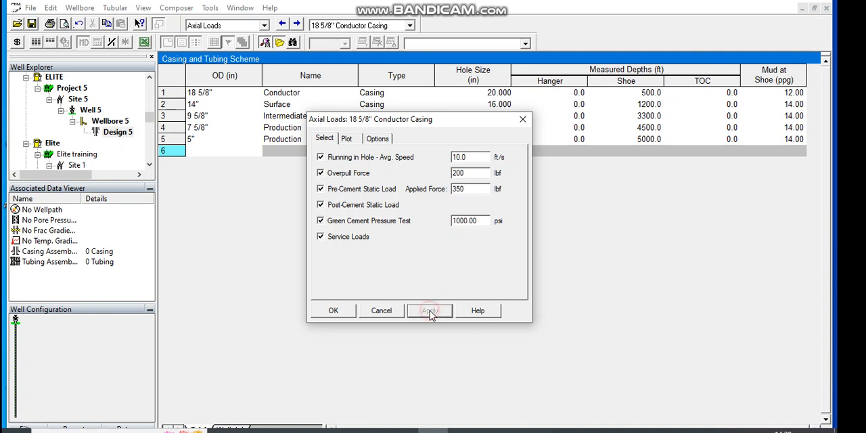
Step: Check the Running in Hole axial force plot and accept the conductor casing's axial loads
click(347, 139)
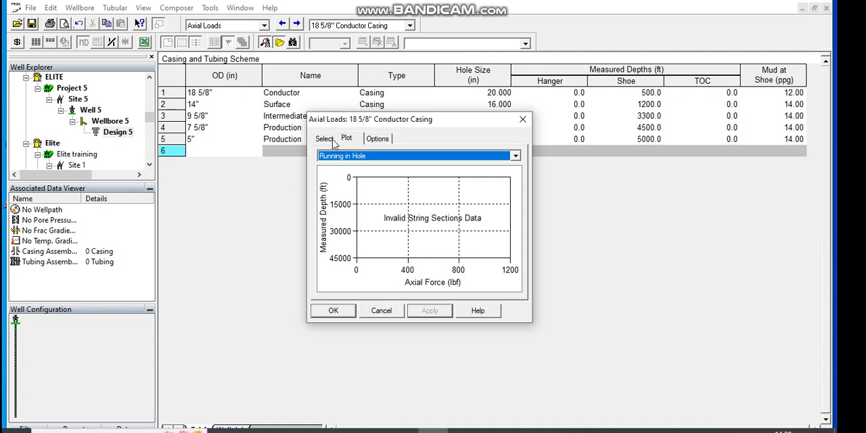
click(331, 139)
click(337, 312)
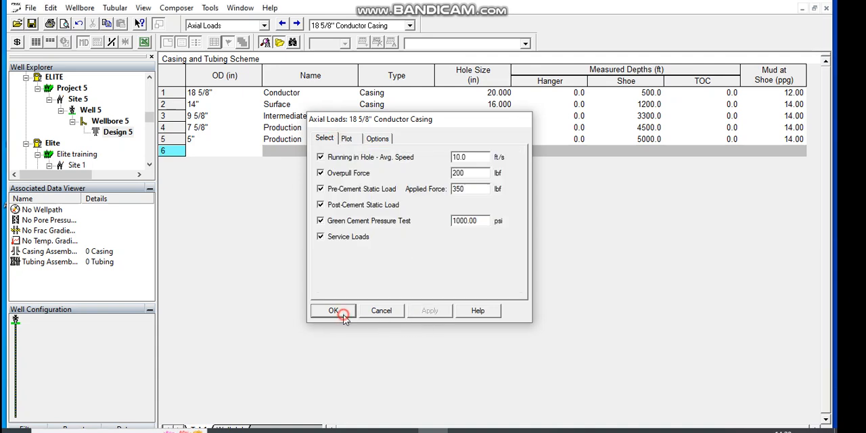
Step: Review the conductor casing's burst, collapse, axial and triaxial design plots, and make the 14" surface casing the current string
click(297, 24)
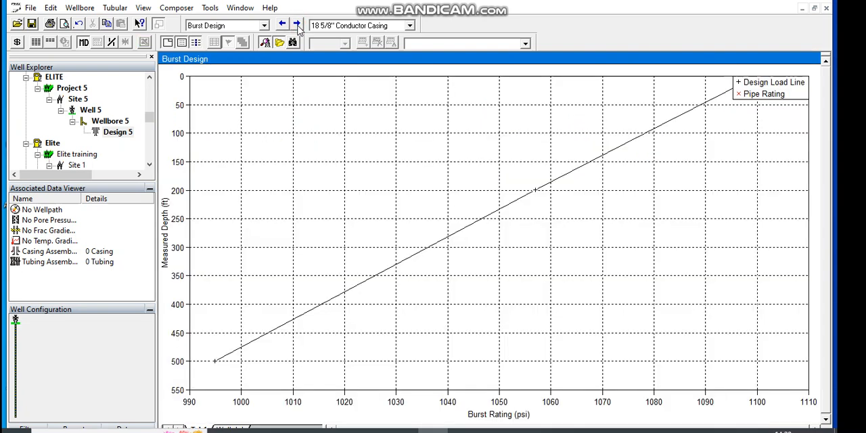
click(299, 25)
click(297, 25)
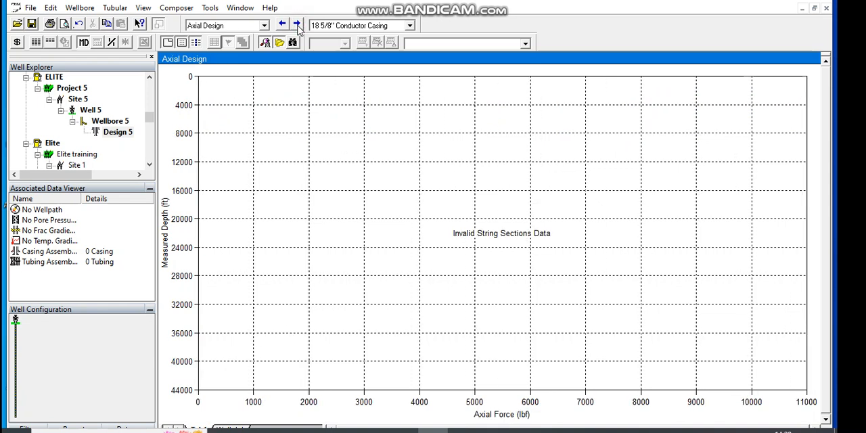
click(297, 24)
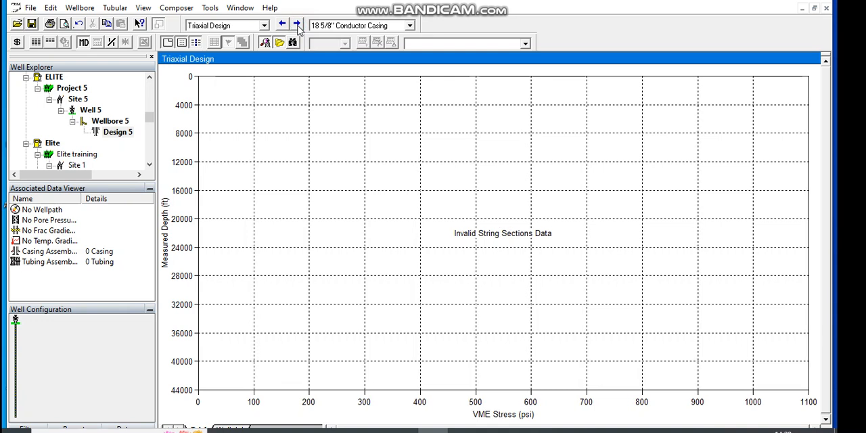
click(409, 26)
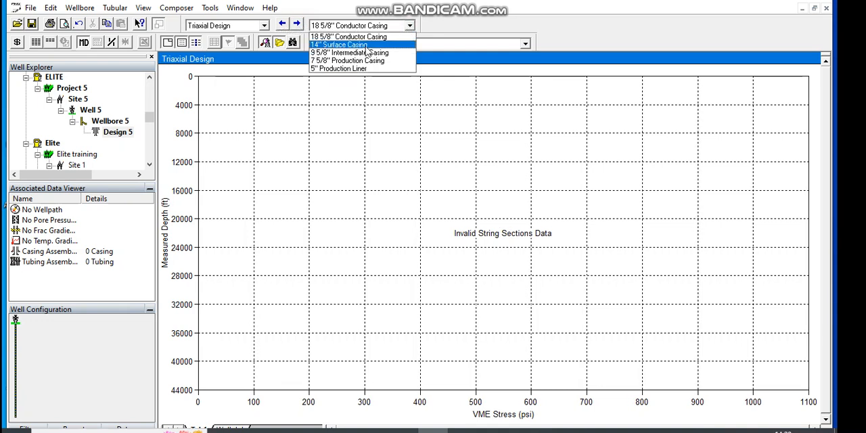
click(365, 45)
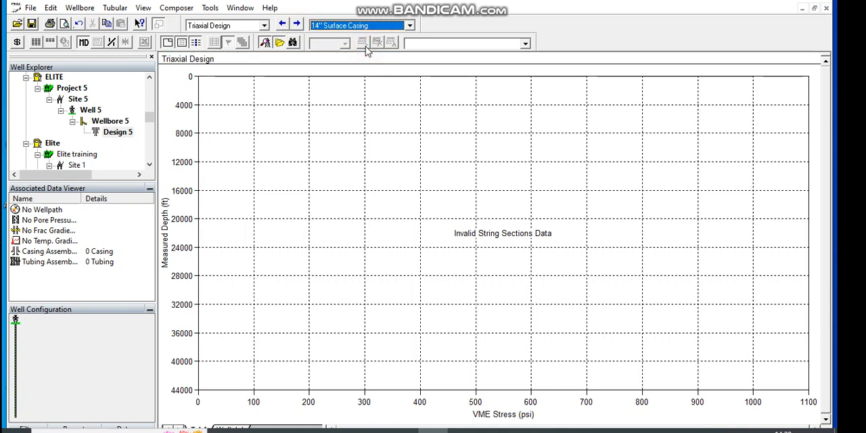
click(282, 25)
click(282, 26)
click(283, 26)
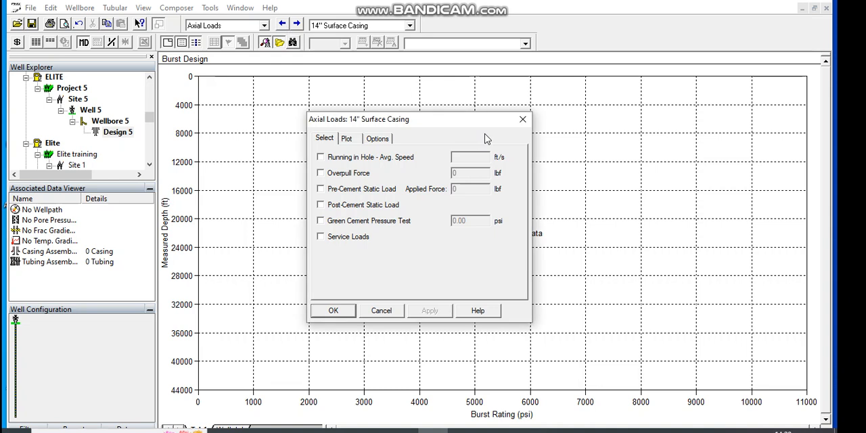
click(520, 120)
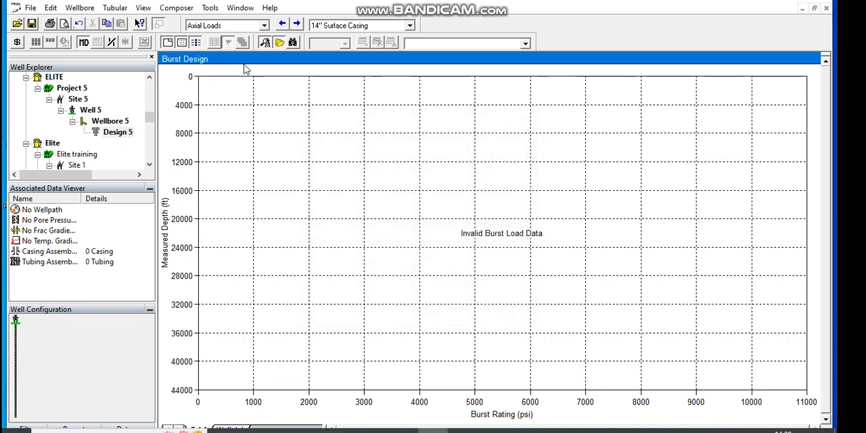
Step: Apply and accept the default design factors in the 14" surface casing's design parameters
click(264, 25)
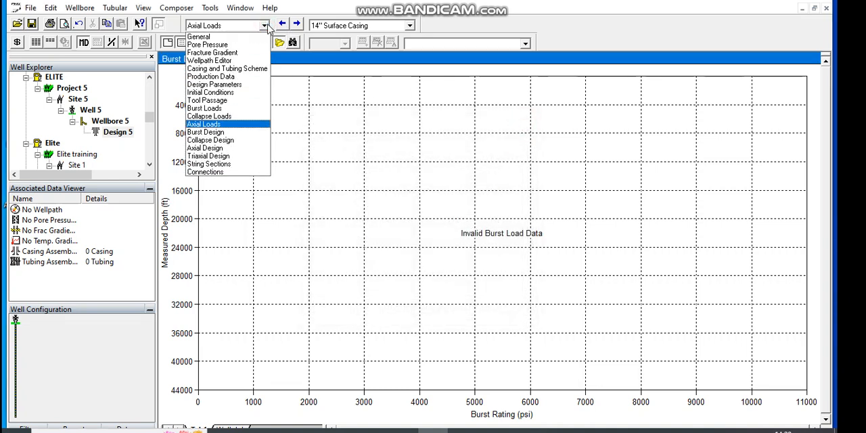
click(215, 84)
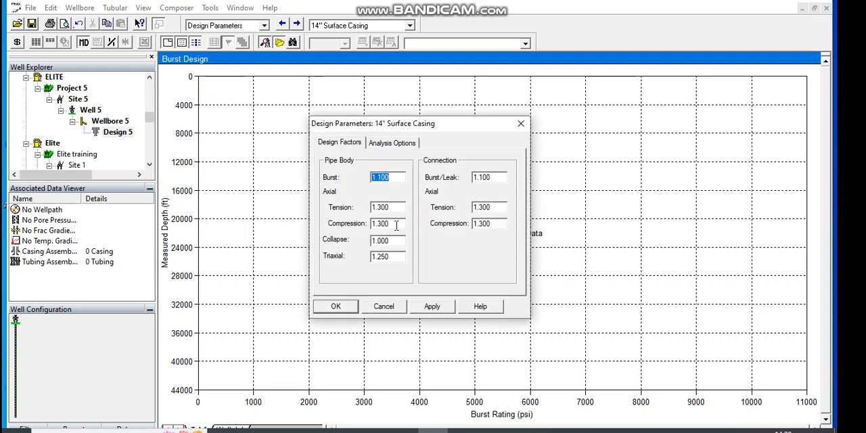
click(432, 307)
click(339, 308)
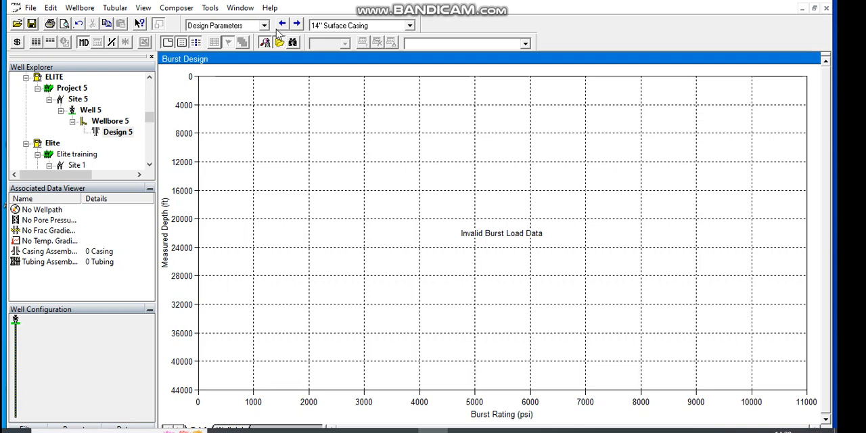
Step: In the surface casing's initial conditions, enable tail slurry density and applied surface pressure, set the slackoff force to 6 lbf, and accept them
click(296, 25)
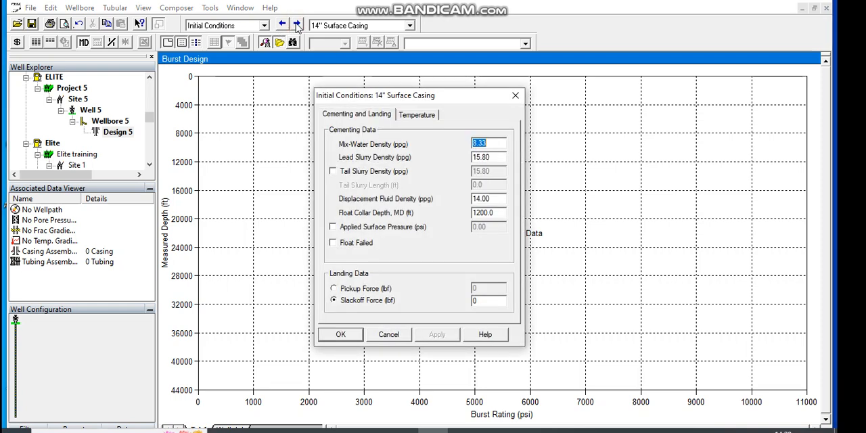
click(333, 172)
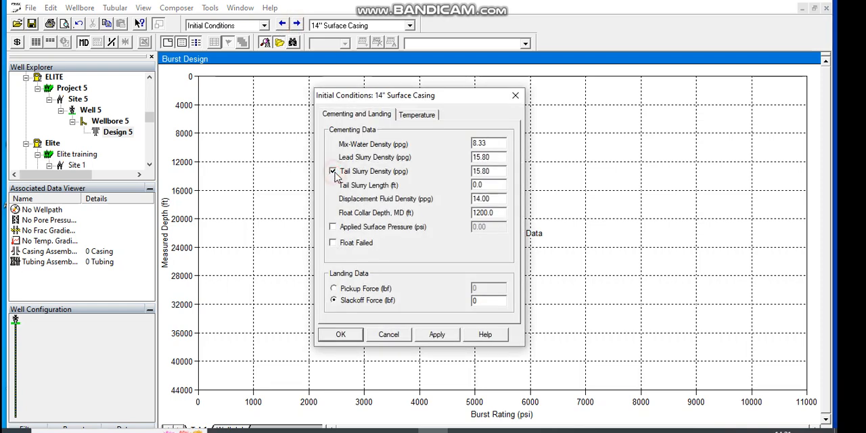
click(332, 227)
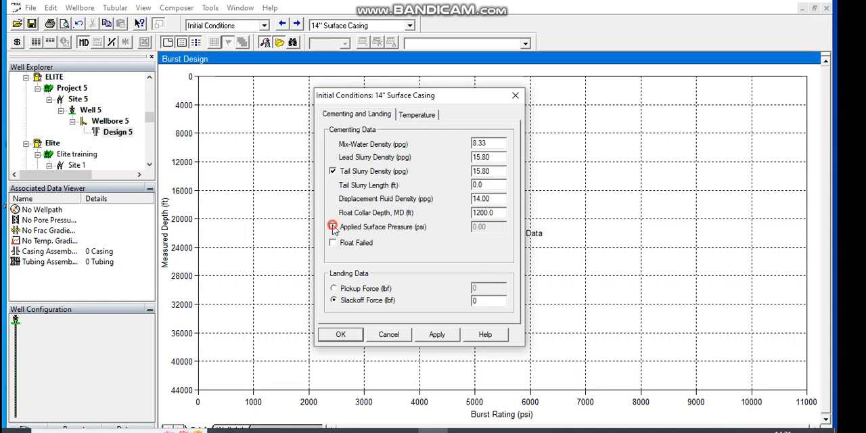
click(341, 335)
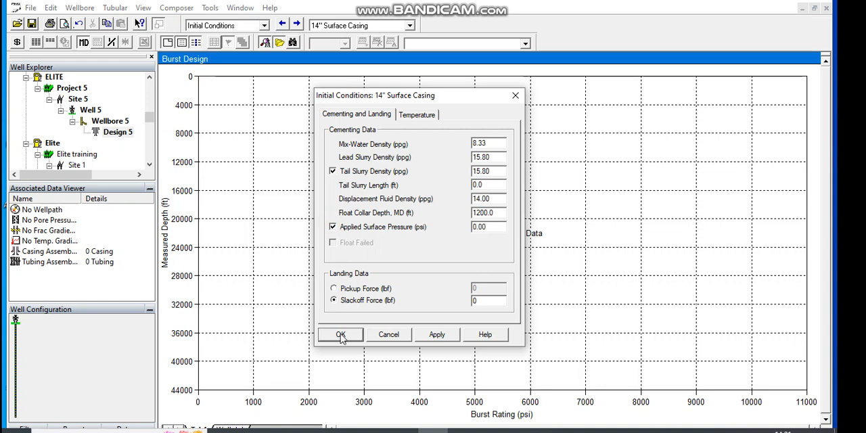
click(479, 302)
text(6)
click(437, 338)
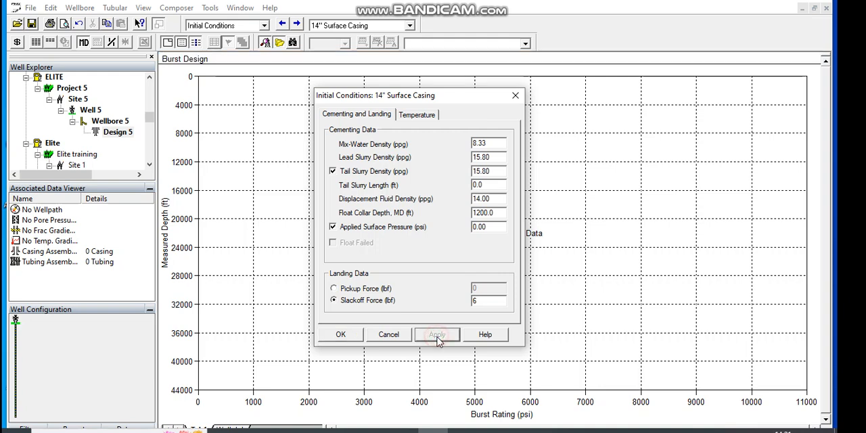
click(340, 335)
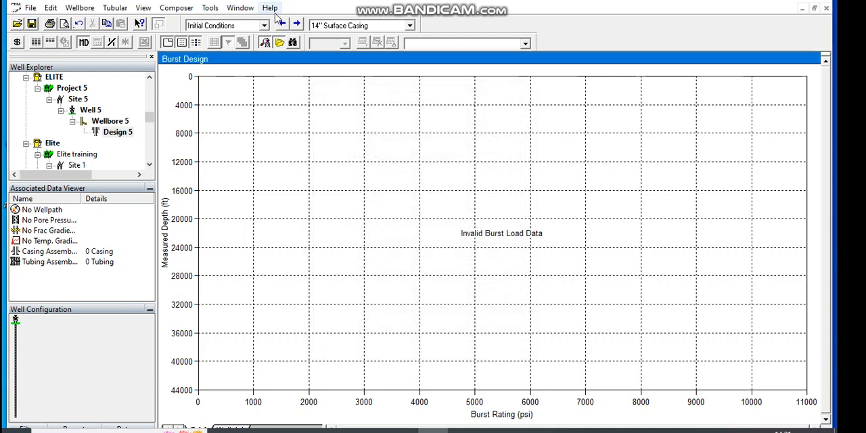
Step: Define the surface casing's tool passage with a 16 in OD and 1200 ft length, and accept it
click(297, 25)
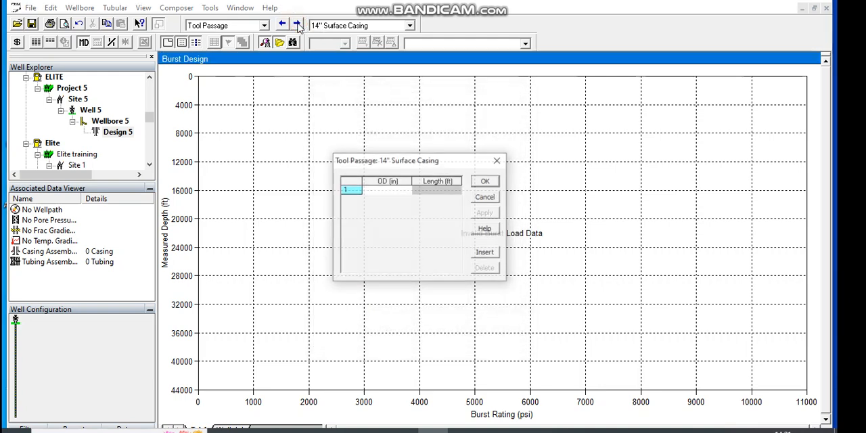
click(397, 190)
click(397, 190)
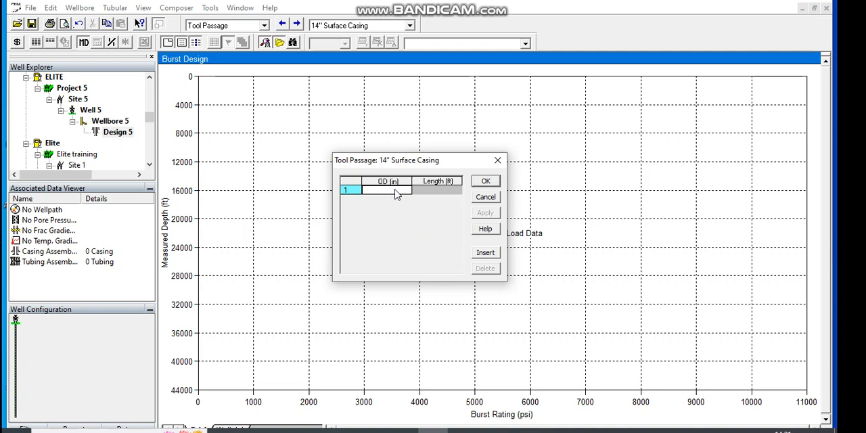
text(16)
click(424, 190)
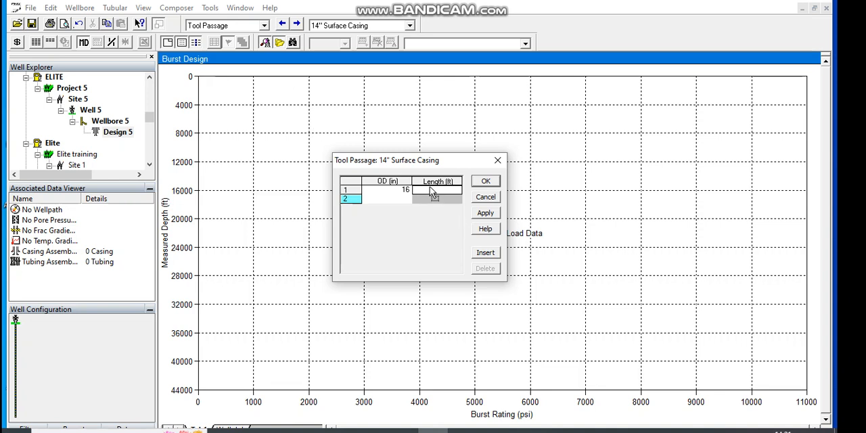
text(1200)
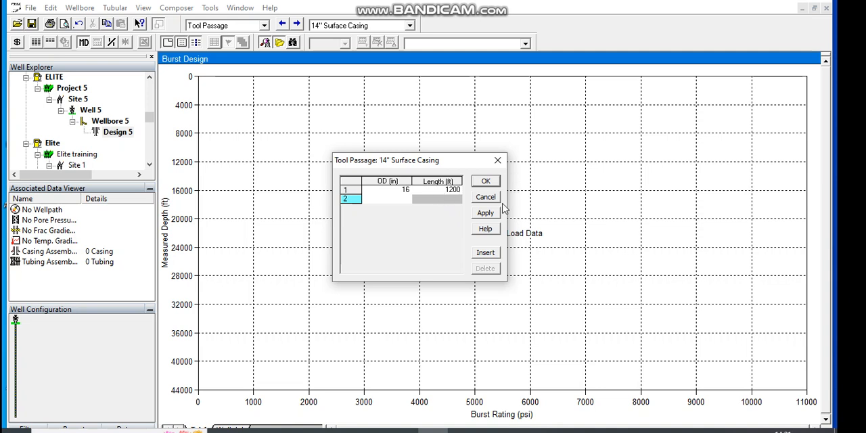
click(493, 214)
click(486, 181)
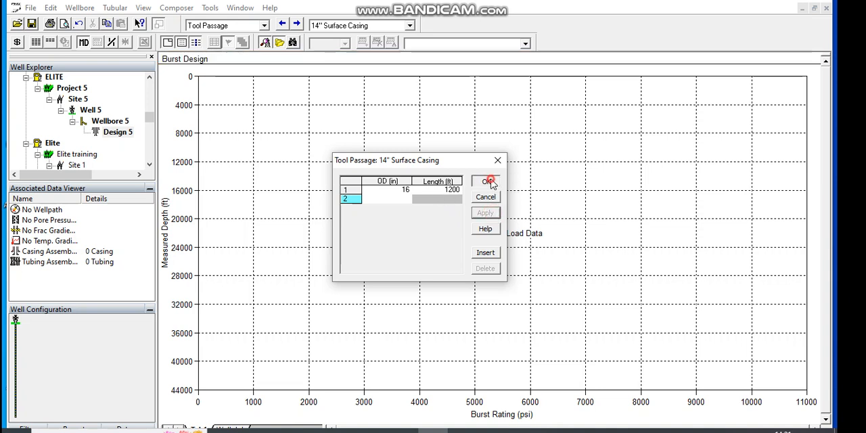
Step: In the 14" surface casing's burst loads, enable all ten drilling load cases, from Displacement to Gas to Gas over Mud Ratio, and accept them
click(296, 25)
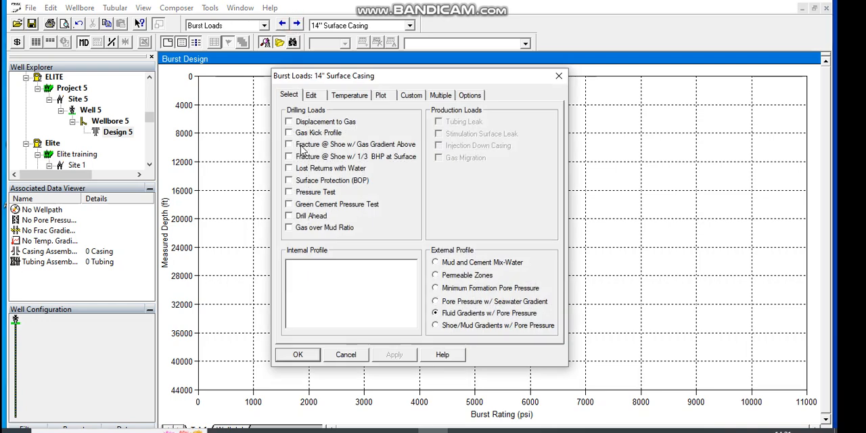
click(289, 123)
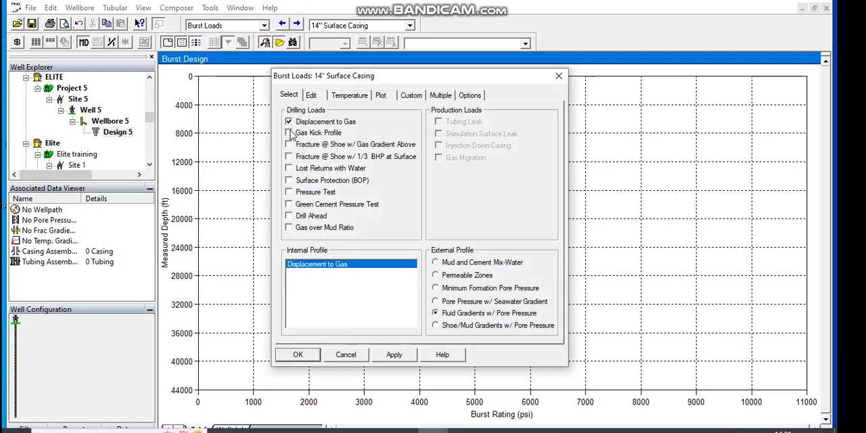
click(289, 145)
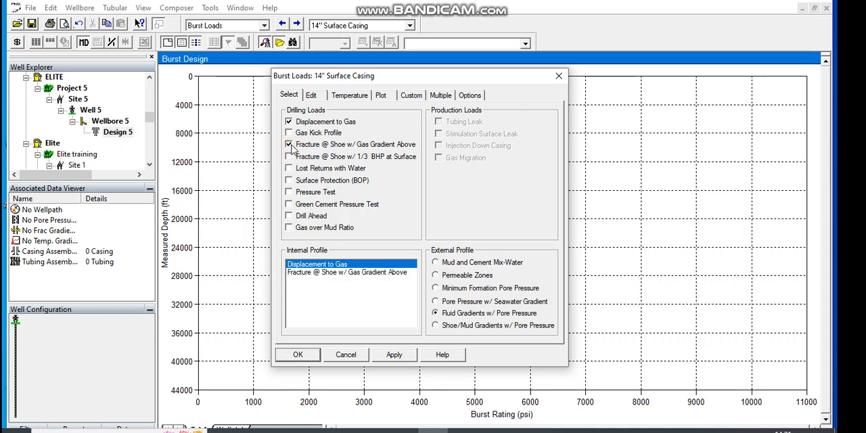
click(289, 133)
click(289, 157)
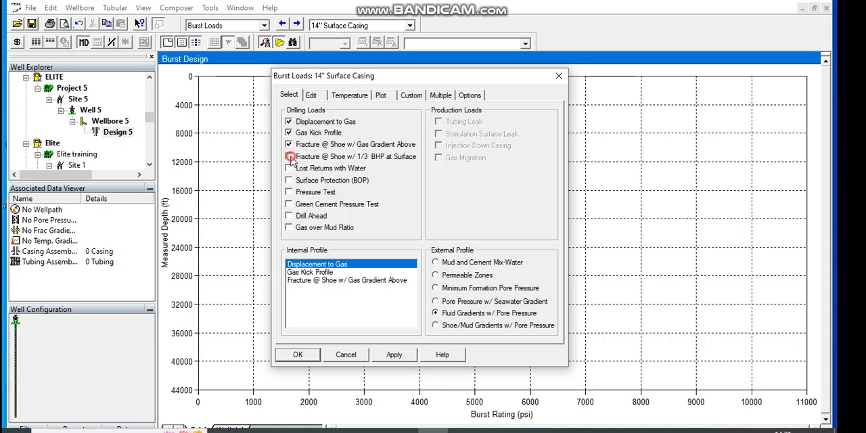
click(290, 168)
click(290, 180)
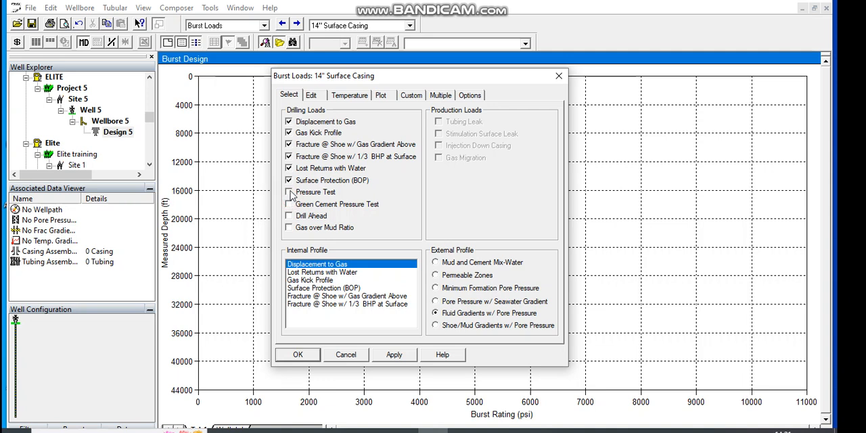
click(290, 192)
click(289, 203)
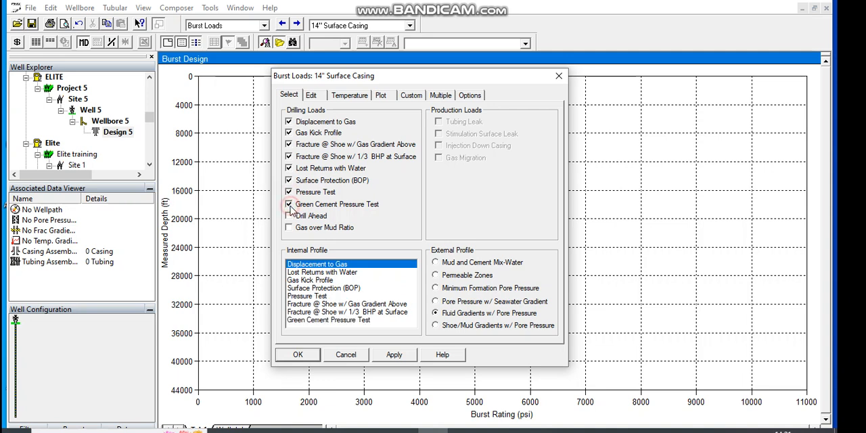
click(289, 216)
click(289, 228)
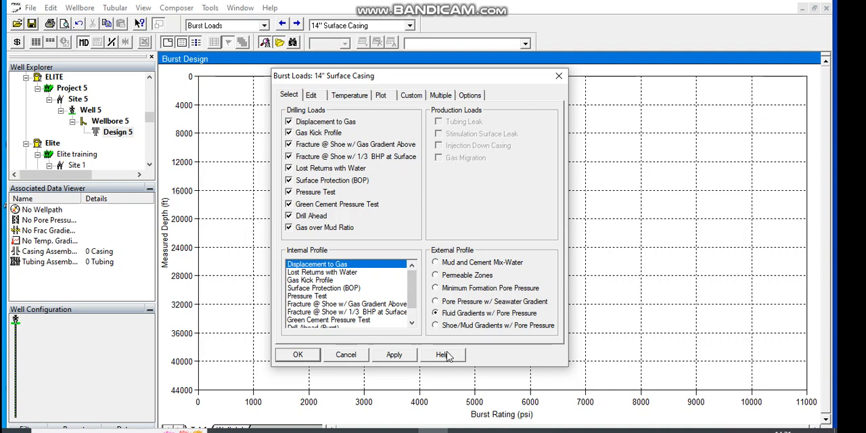
click(403, 355)
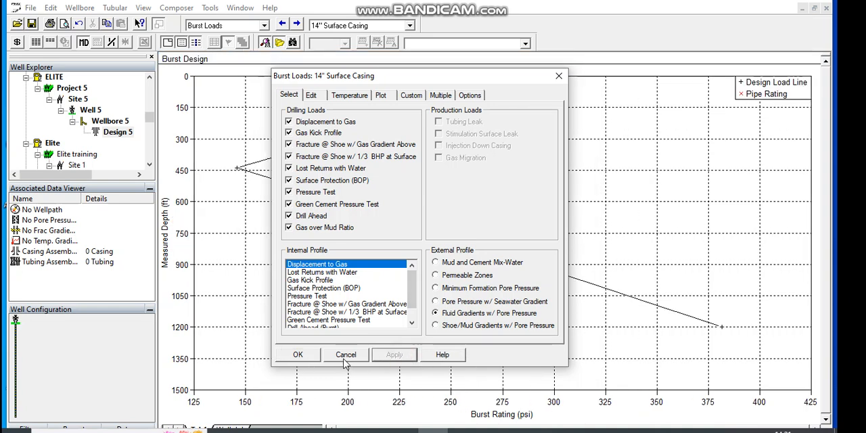
click(301, 356)
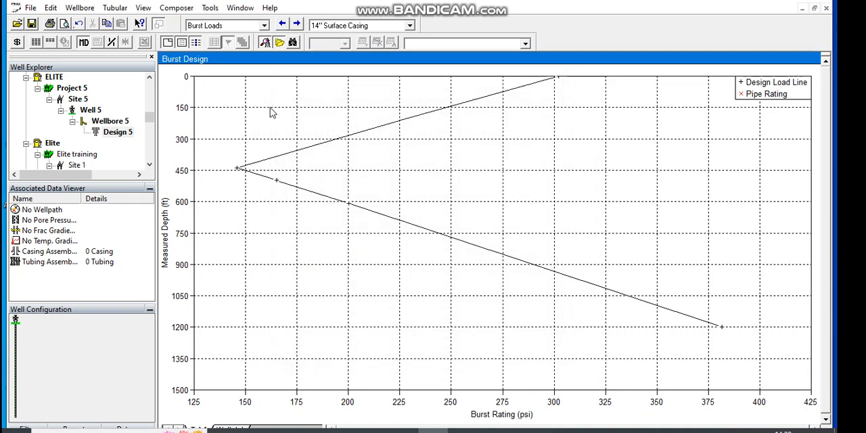
Step: In the surface casing's collapse loads, enable all five drilling load cases, from Full/Partial Evacuation to Collapse (WCST), and accept them
click(296, 24)
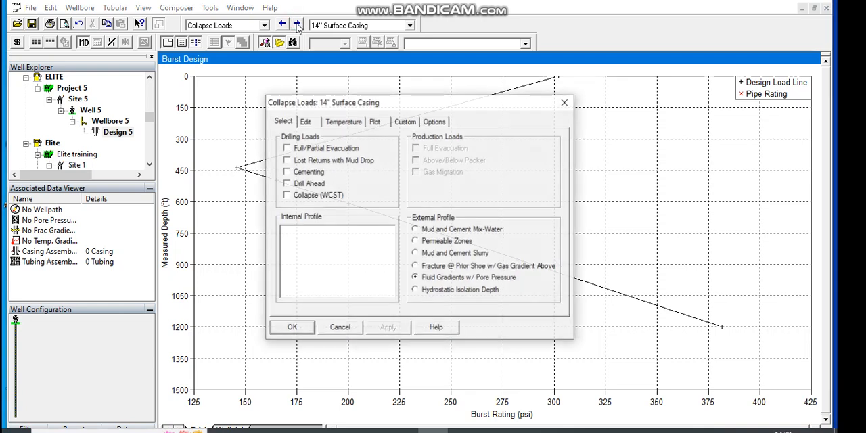
click(287, 148)
click(286, 159)
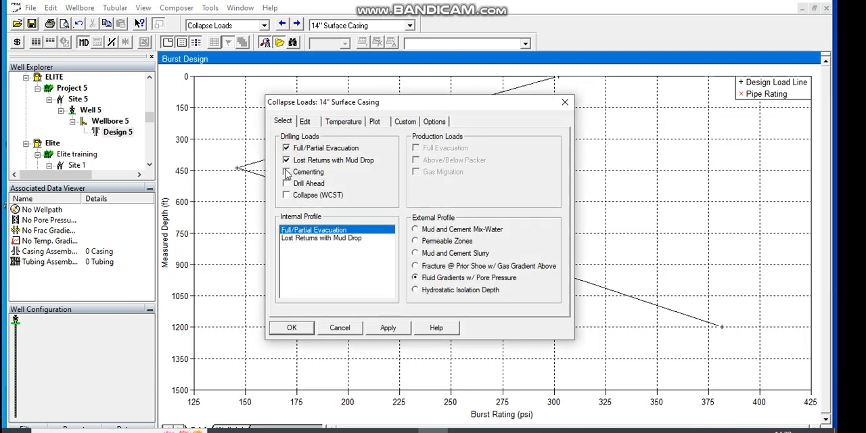
click(286, 172)
click(286, 184)
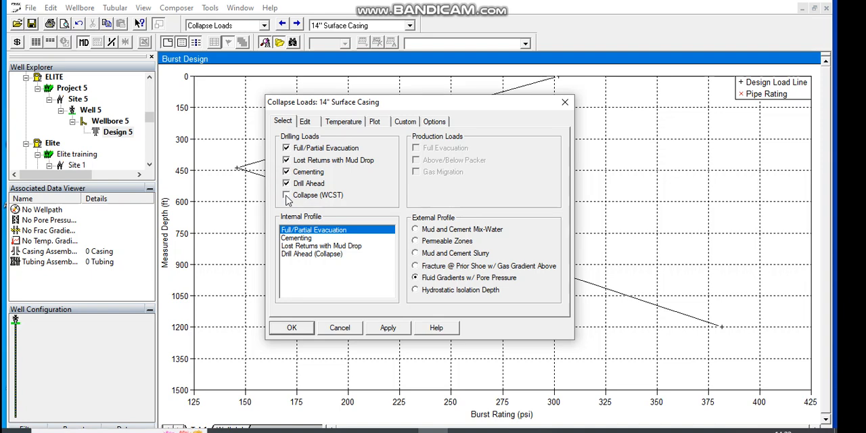
click(287, 195)
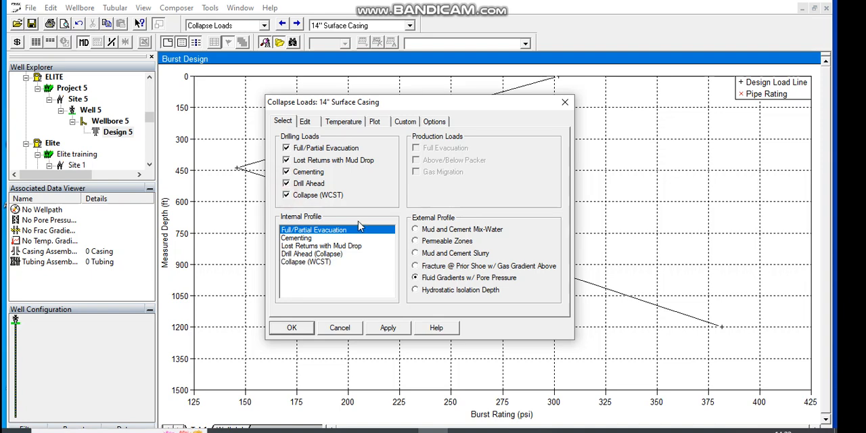
click(388, 328)
click(306, 329)
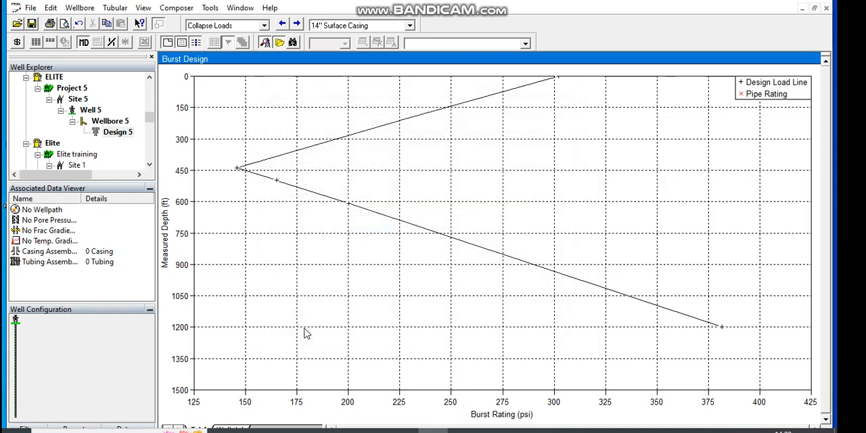
Step: In the surface casing's axial loads, enable running in hole, overpull force, pre-cement and post-cement static loads, and green cement pressure test
click(296, 25)
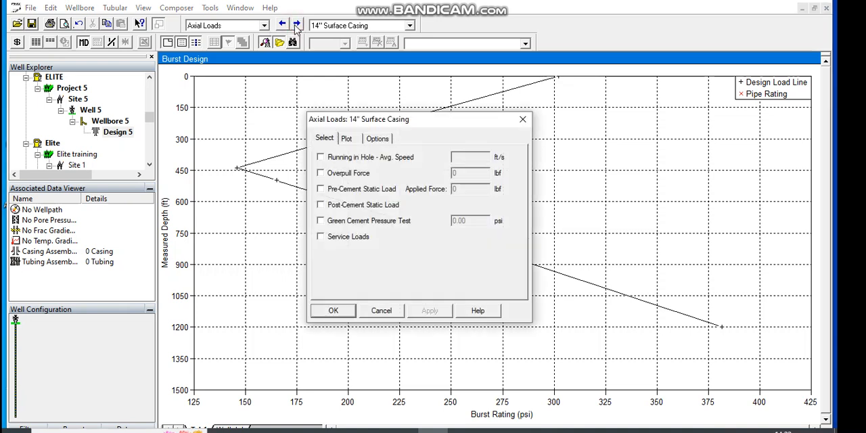
click(321, 158)
click(321, 173)
click(321, 189)
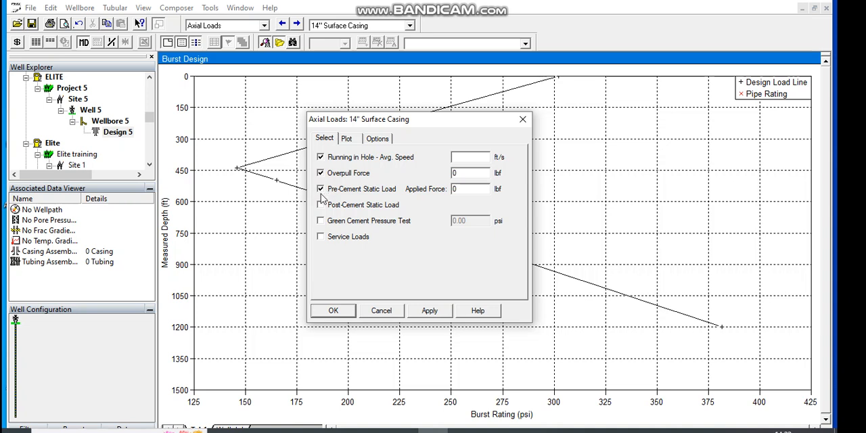
click(321, 205)
click(321, 221)
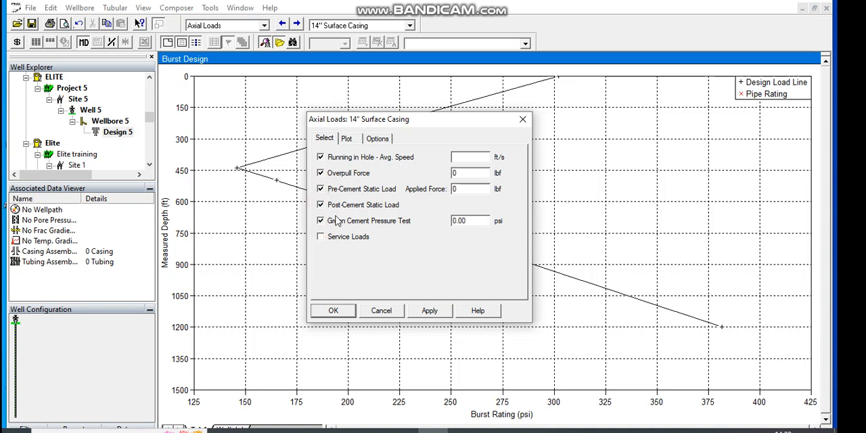
Step: Try to set the running-in-hole average speed to 200 ft/s
click(480, 160)
text(200)
click(467, 172)
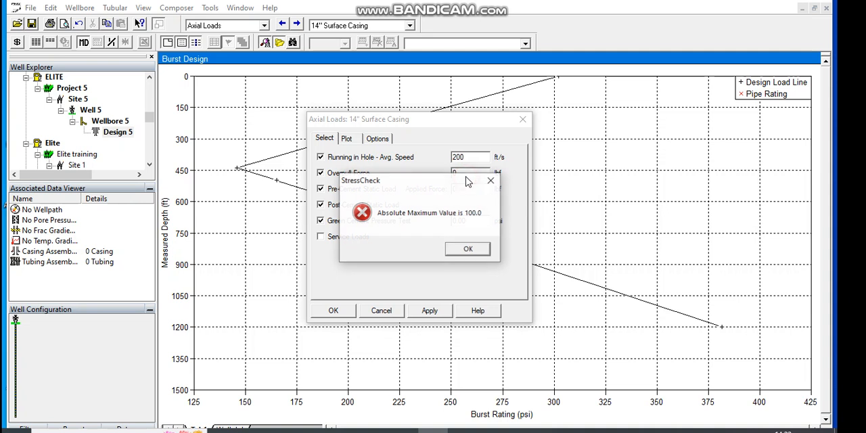
click(466, 248)
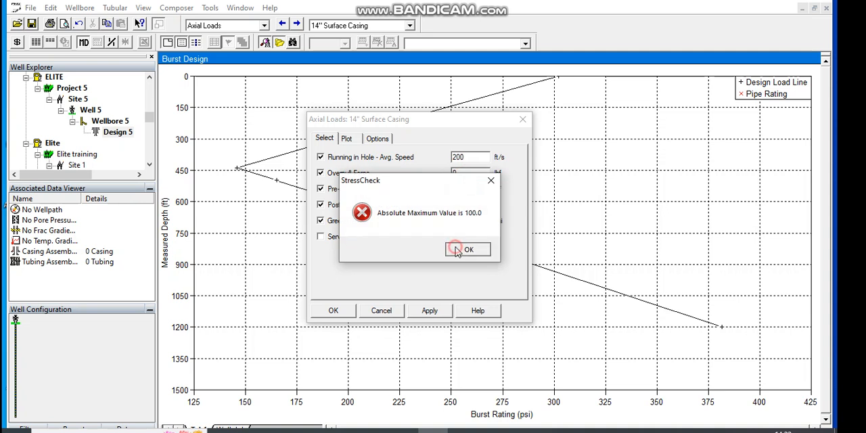
Step: Set running speed to 80 ft/s and green cement test pressure to 2000 psi, fill in overpull and applied forces, enable service loads, and accept
click(466, 156)
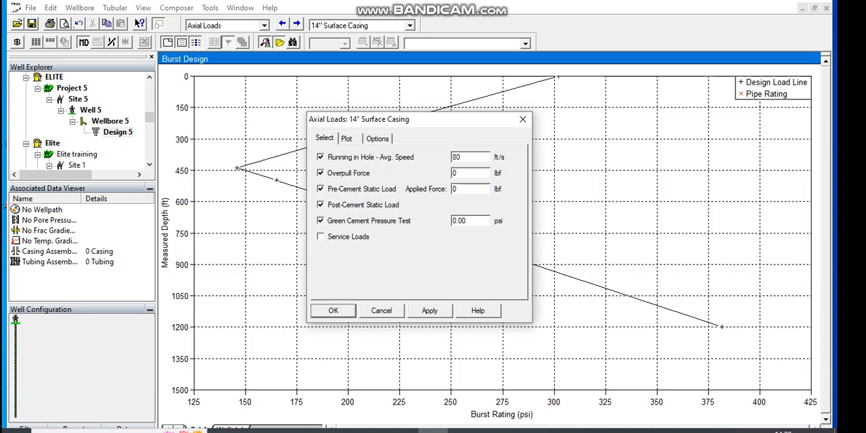
click(460, 172)
click(467, 189)
key(BackSpace)
click(472, 220)
click(322, 238)
click(430, 310)
click(332, 311)
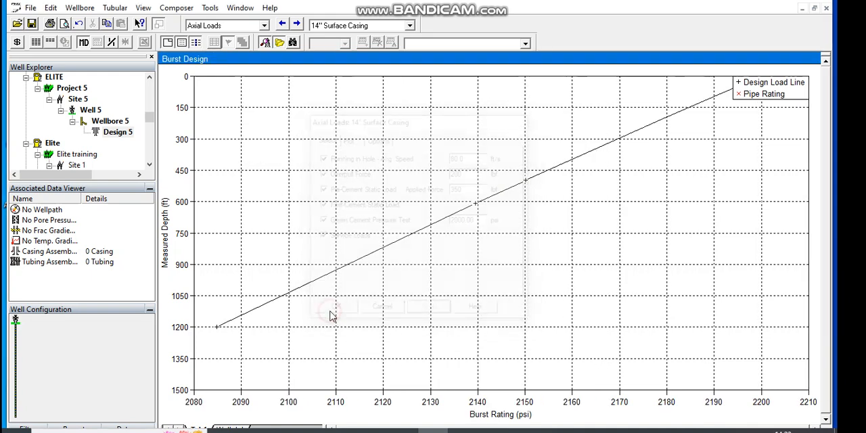
Step: Review the surface casing's burst, collapse, axial and triaxial design plots, plus its connections and string sections tables
click(296, 24)
click(297, 23)
click(297, 23)
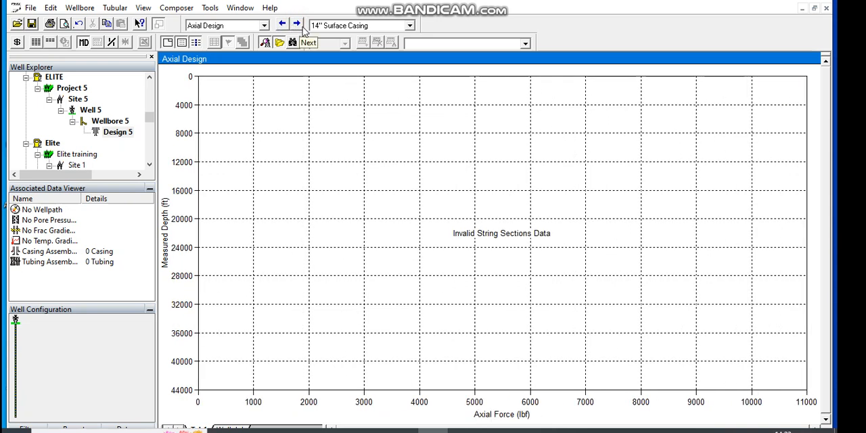
click(298, 25)
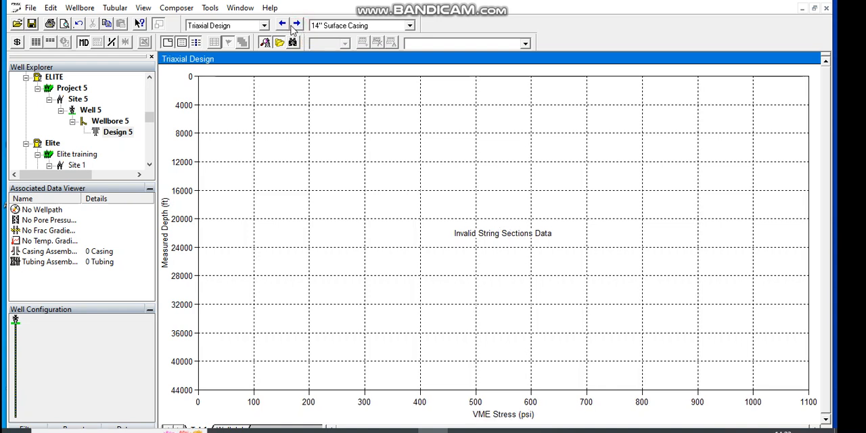
click(282, 25)
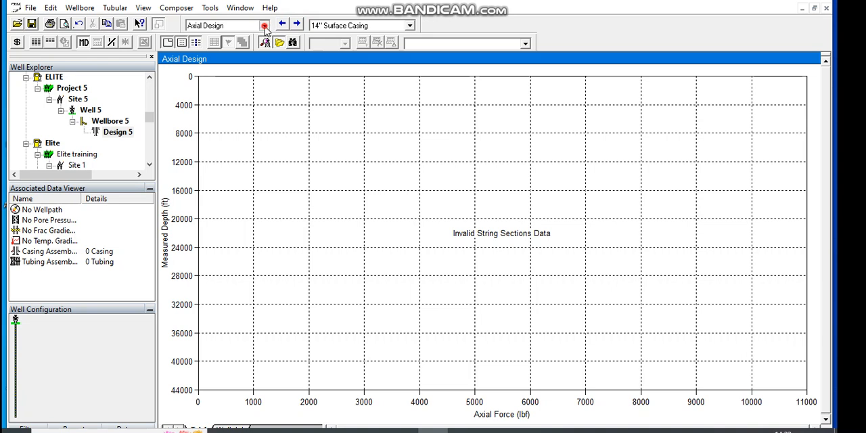
click(265, 26)
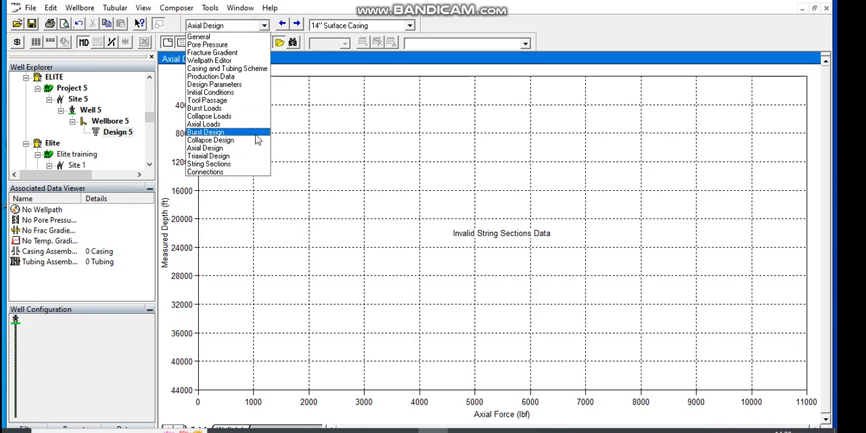
click(230, 174)
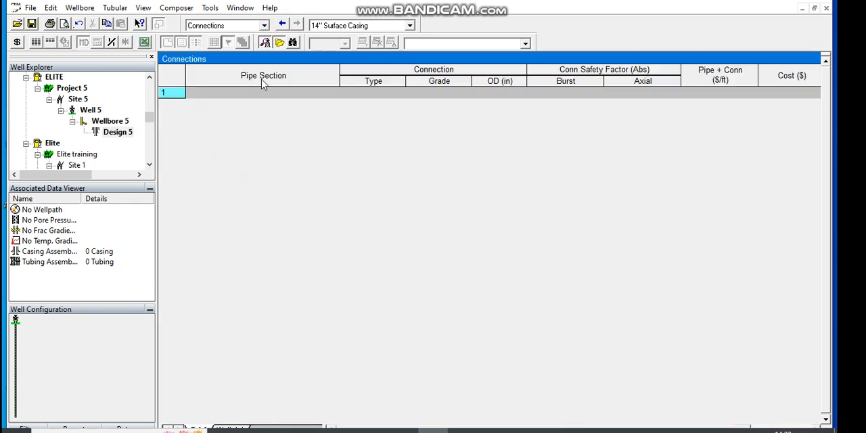
click(265, 26)
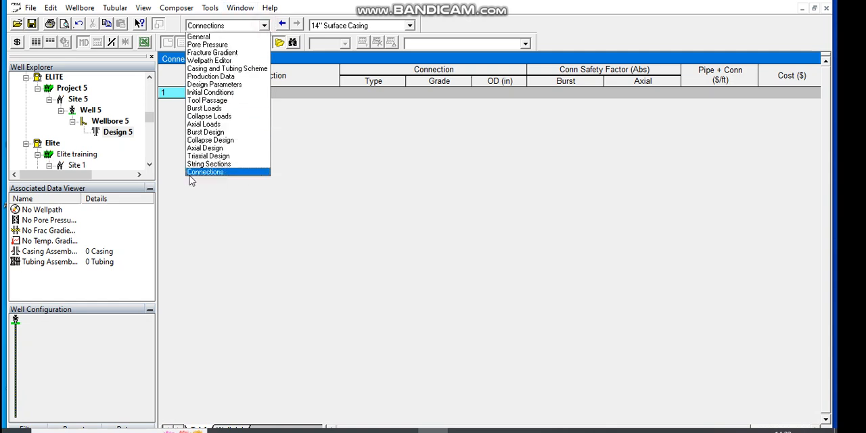
click(207, 164)
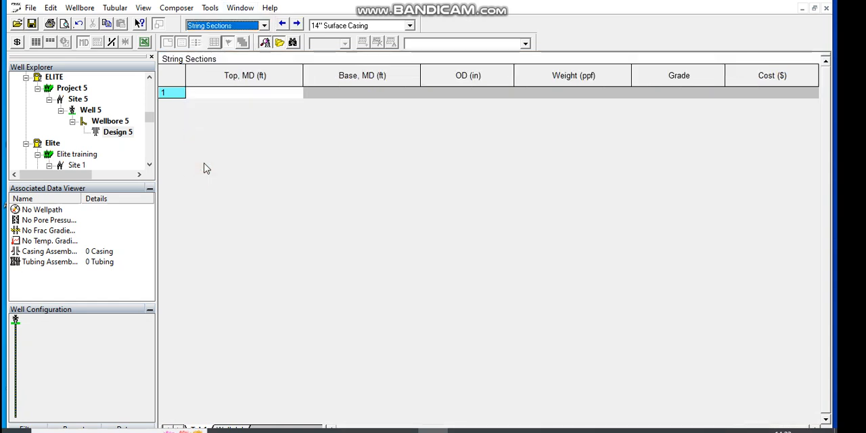
Step: Make the 9 5/8" intermediate casing the current string, and apply and accept the default design factors in its design parameters
click(410, 26)
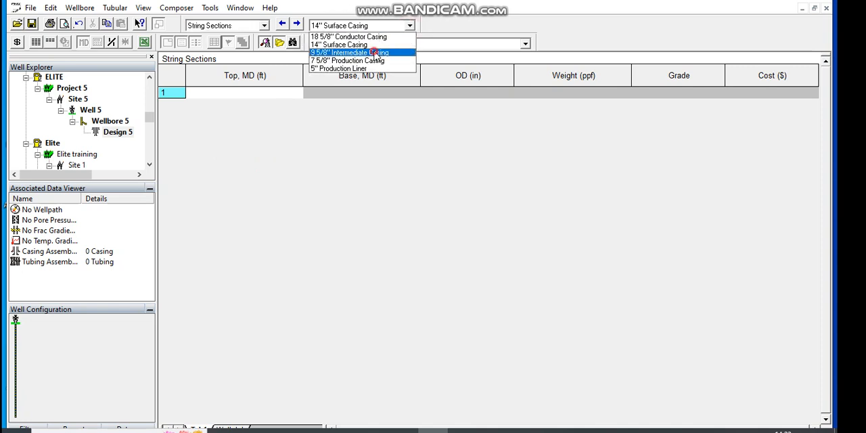
click(373, 52)
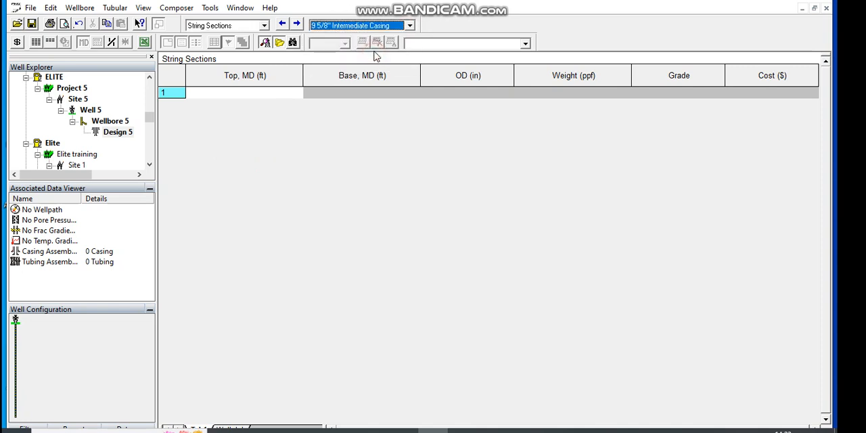
click(264, 26)
click(225, 84)
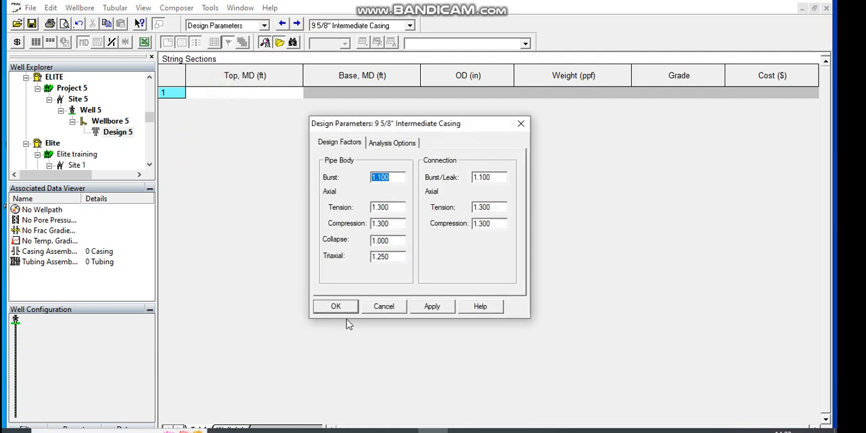
click(437, 308)
click(326, 306)
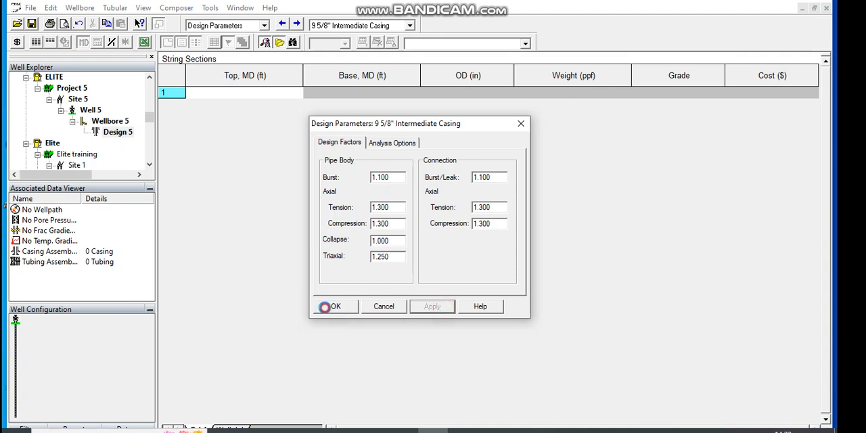
Step: In the initial conditions, enable tail slurry with 3300 ft length and applied surface pressure of 100 psi, set slackoff force to 6 lbf, and accept
click(298, 25)
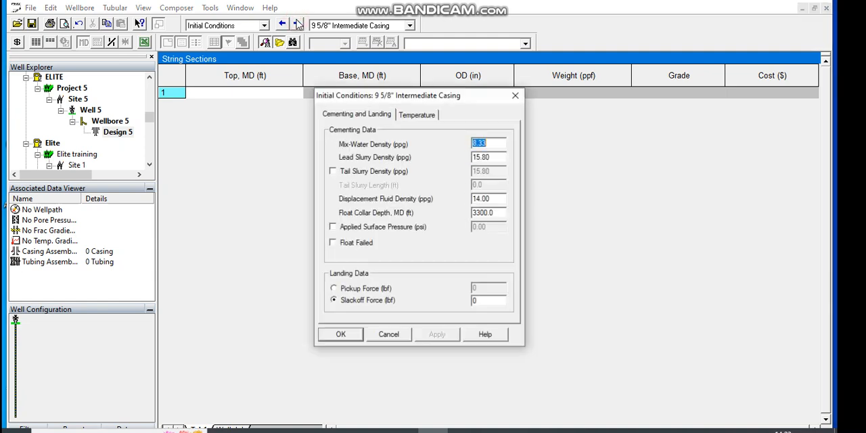
click(333, 171)
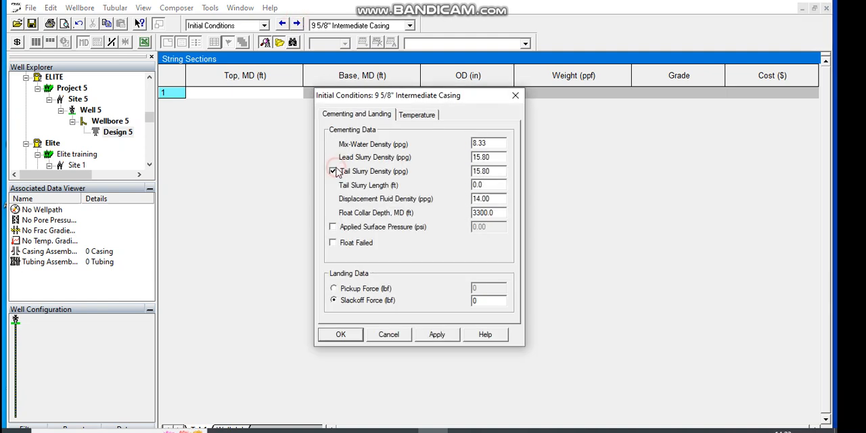
click(332, 228)
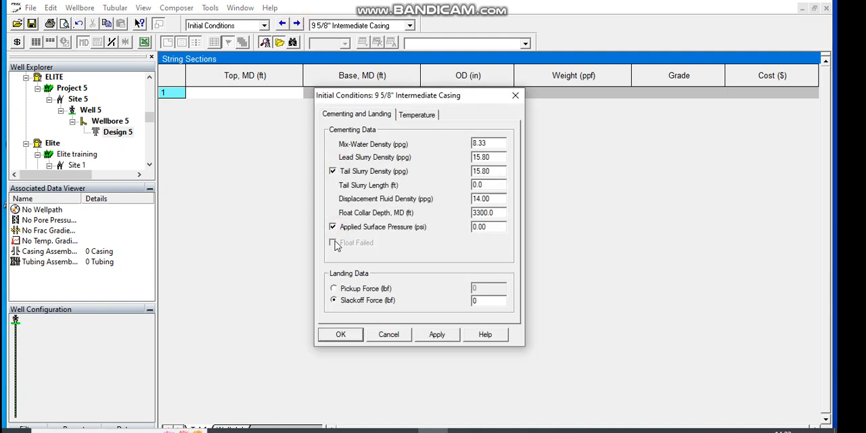
click(493, 228)
click(492, 185)
click(477, 300)
click(446, 335)
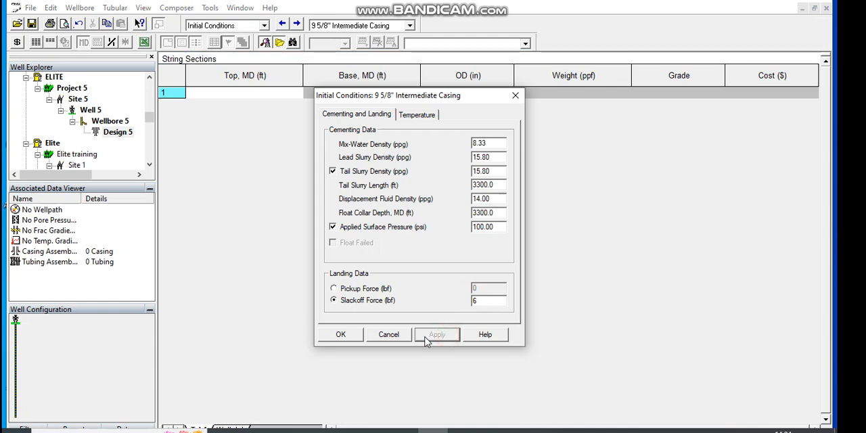
click(348, 335)
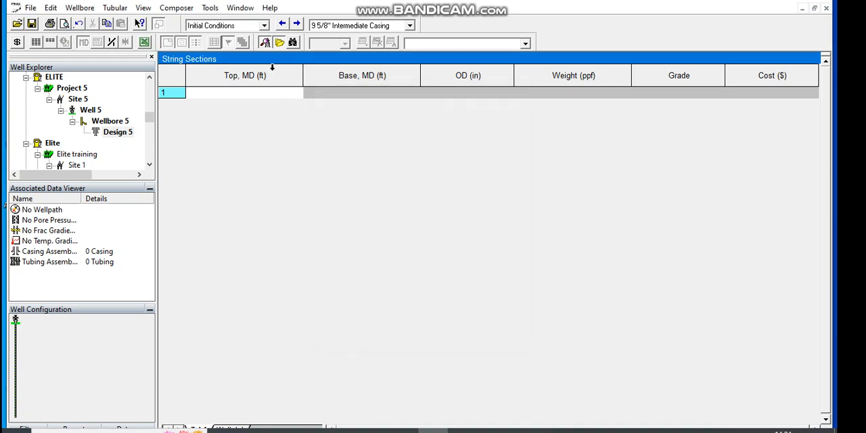
Step: Reopen the intermediate casing's initial conditions, and apply and accept the default temperature profile
click(264, 26)
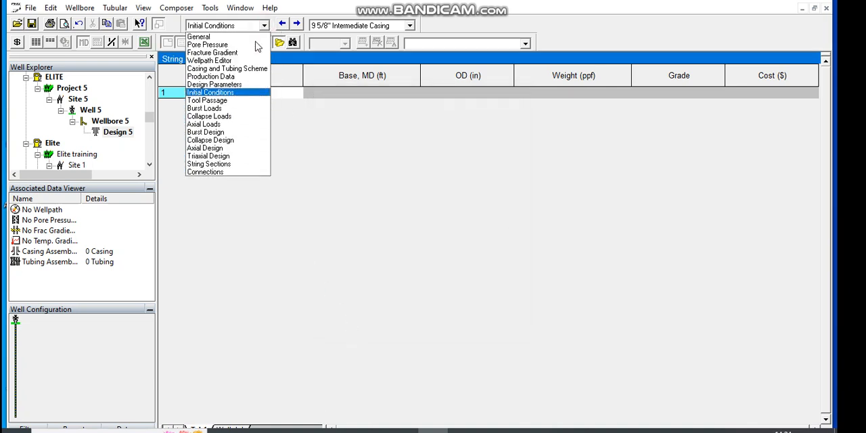
click(212, 93)
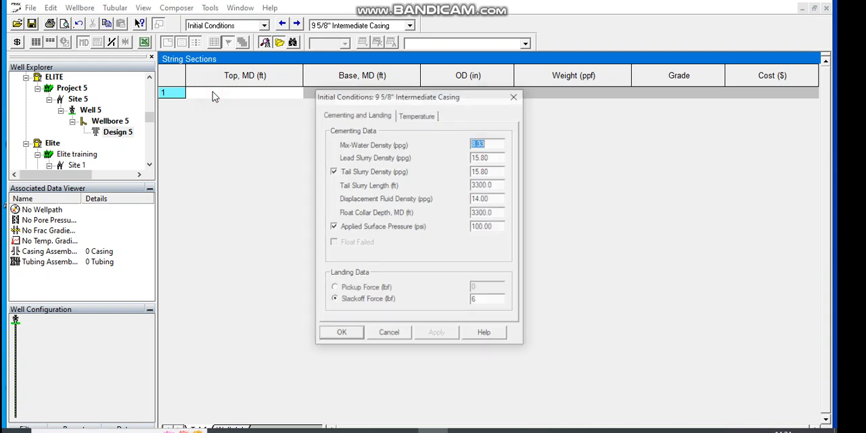
click(406, 116)
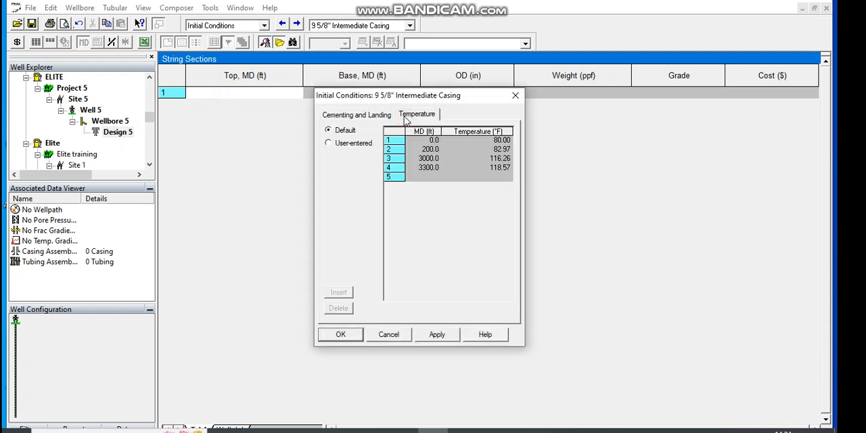
click(438, 334)
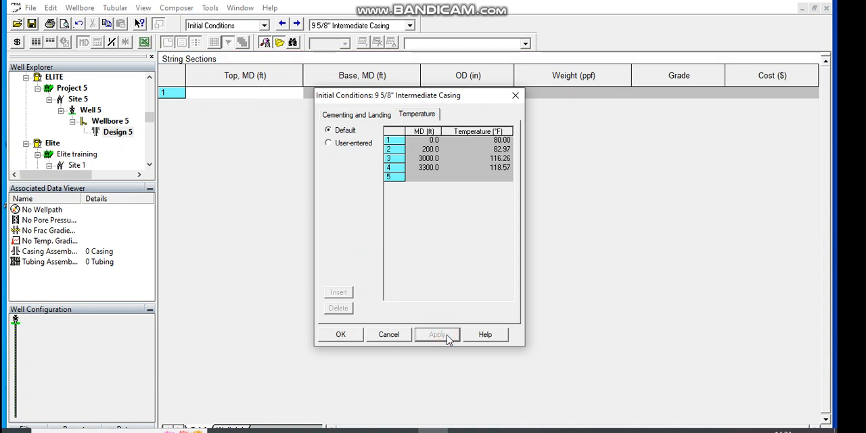
click(340, 335)
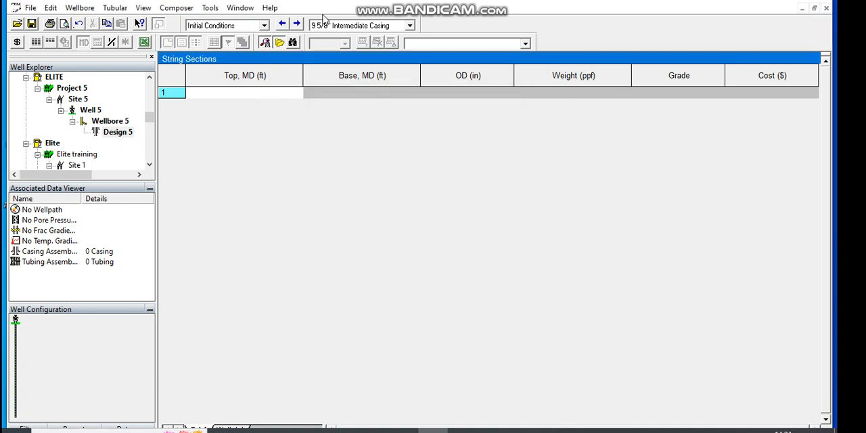
Step: Define the intermediate casing's tool passage with a 14 in OD and 3300 ft length, and accept it
click(297, 24)
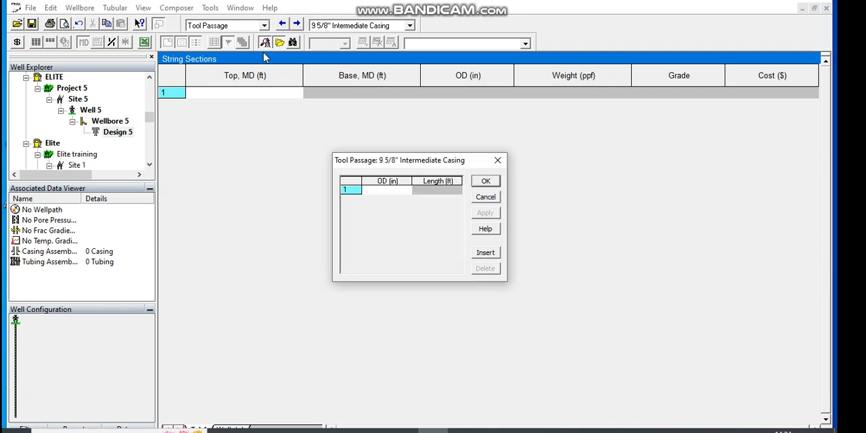
click(390, 190)
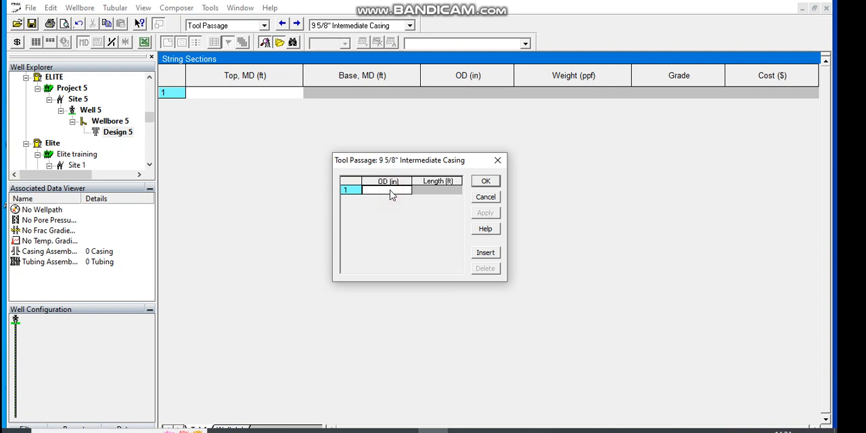
text(14)
click(425, 192)
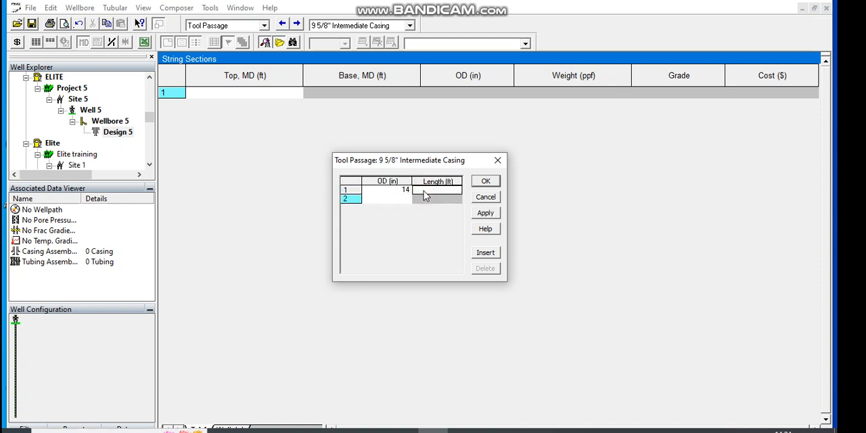
text(3300)
click(485, 215)
click(486, 181)
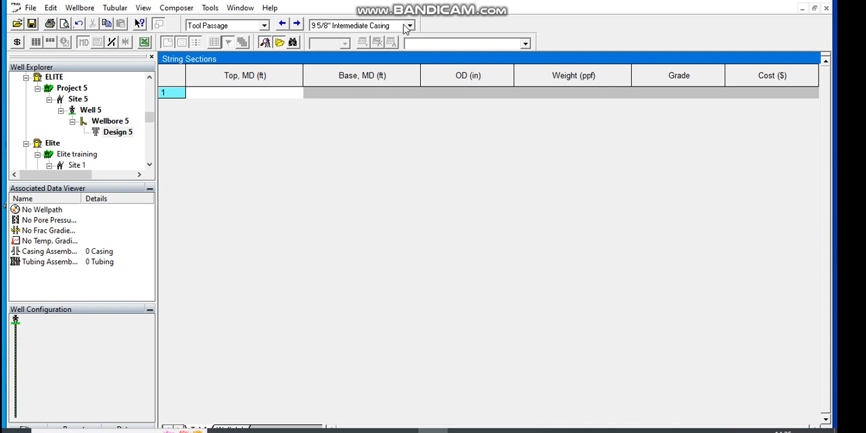
click(231, 90)
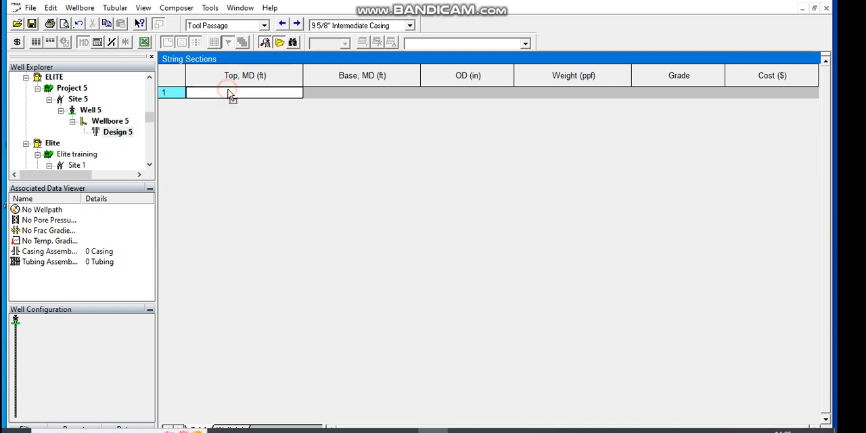
click(410, 26)
click(371, 61)
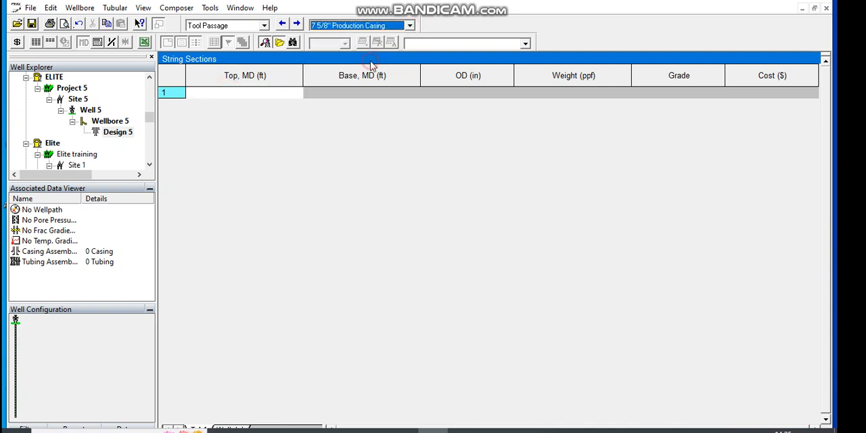
click(410, 25)
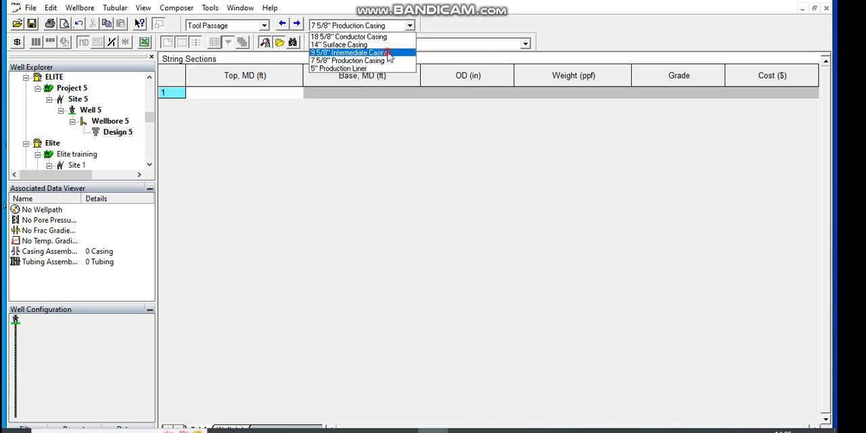
click(389, 53)
click(265, 25)
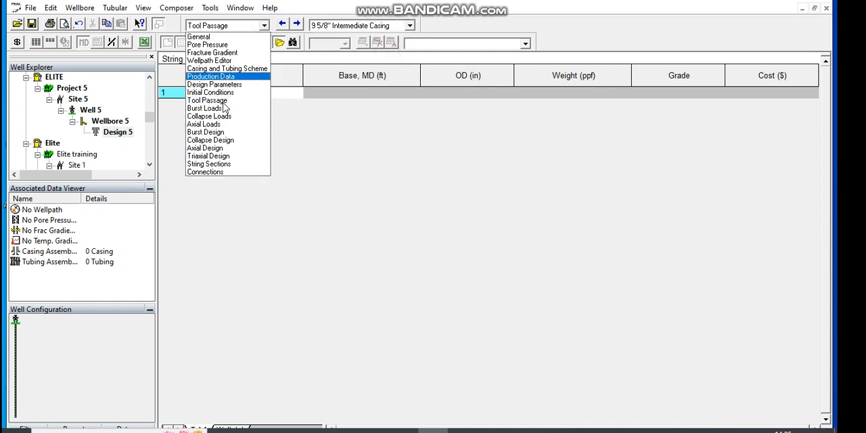
click(220, 117)
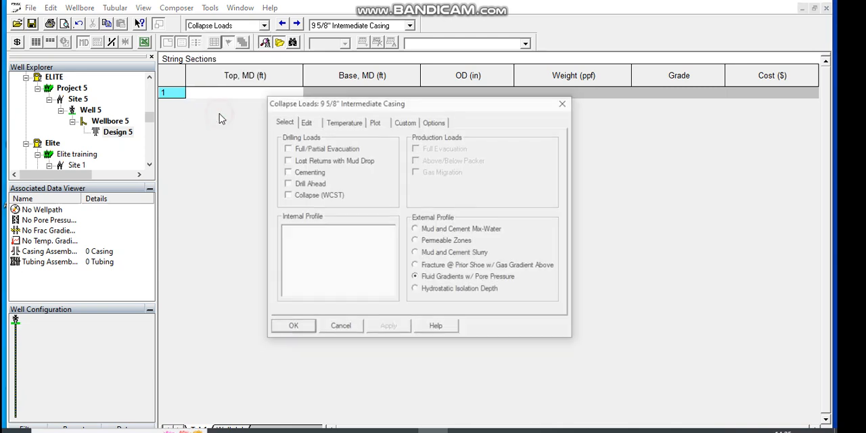
click(344, 330)
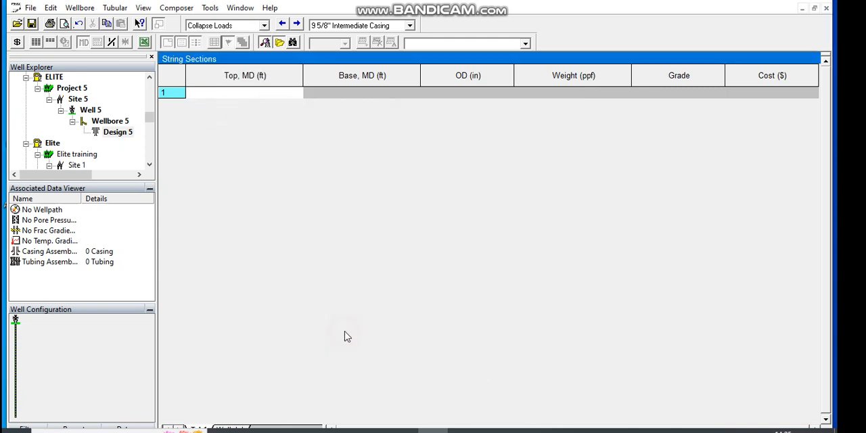